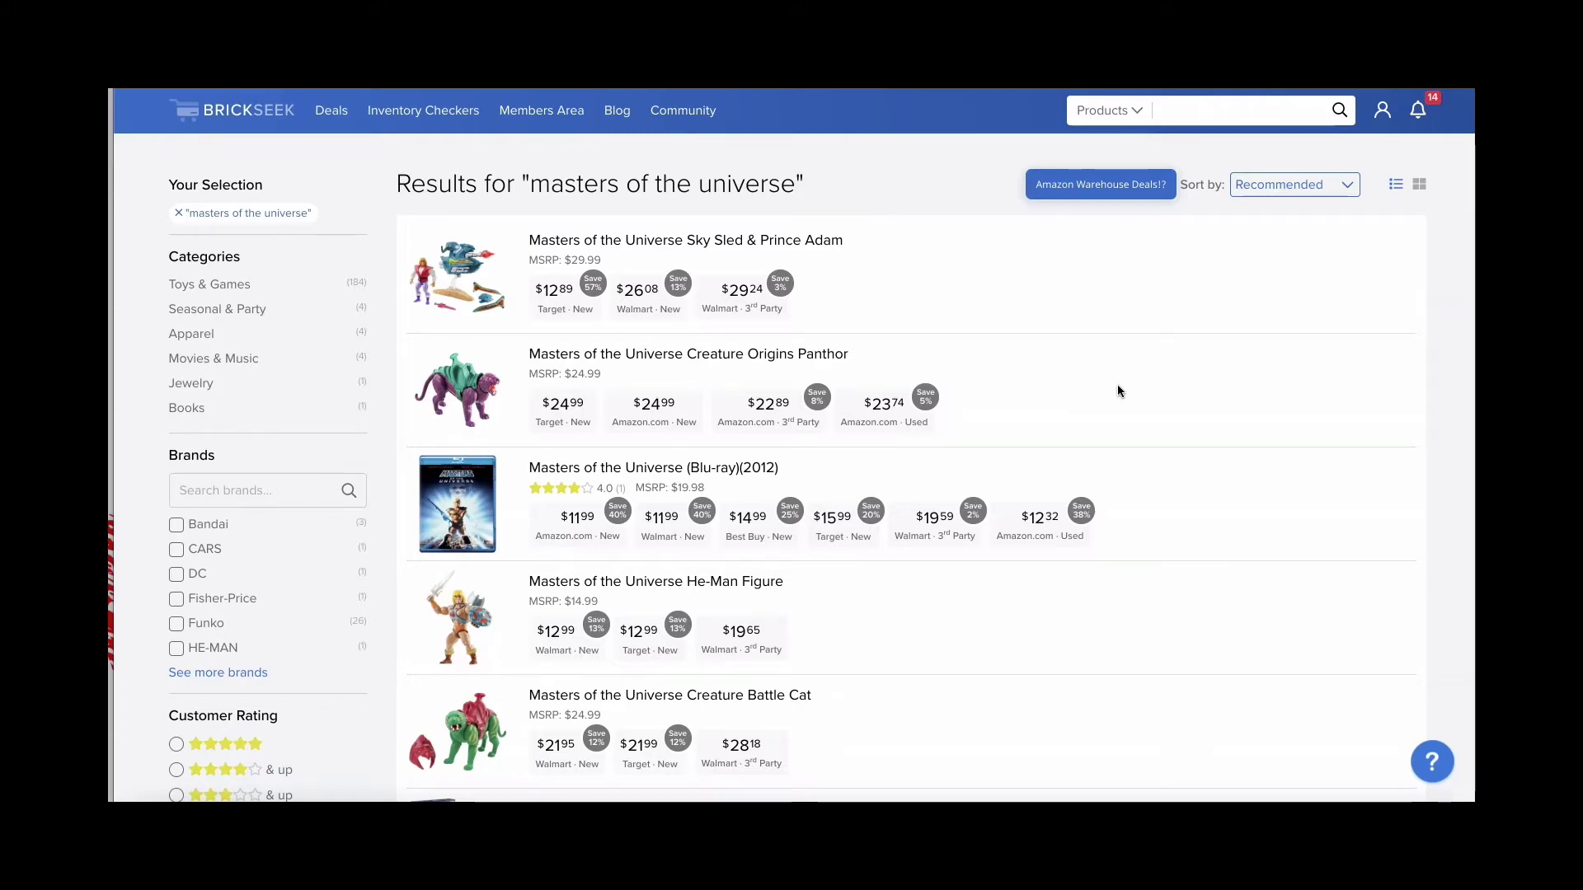
- Look through the "masters of the universe" search results and compare the retailer prices of the listed toys
scroll(1118, 391, down, 10)
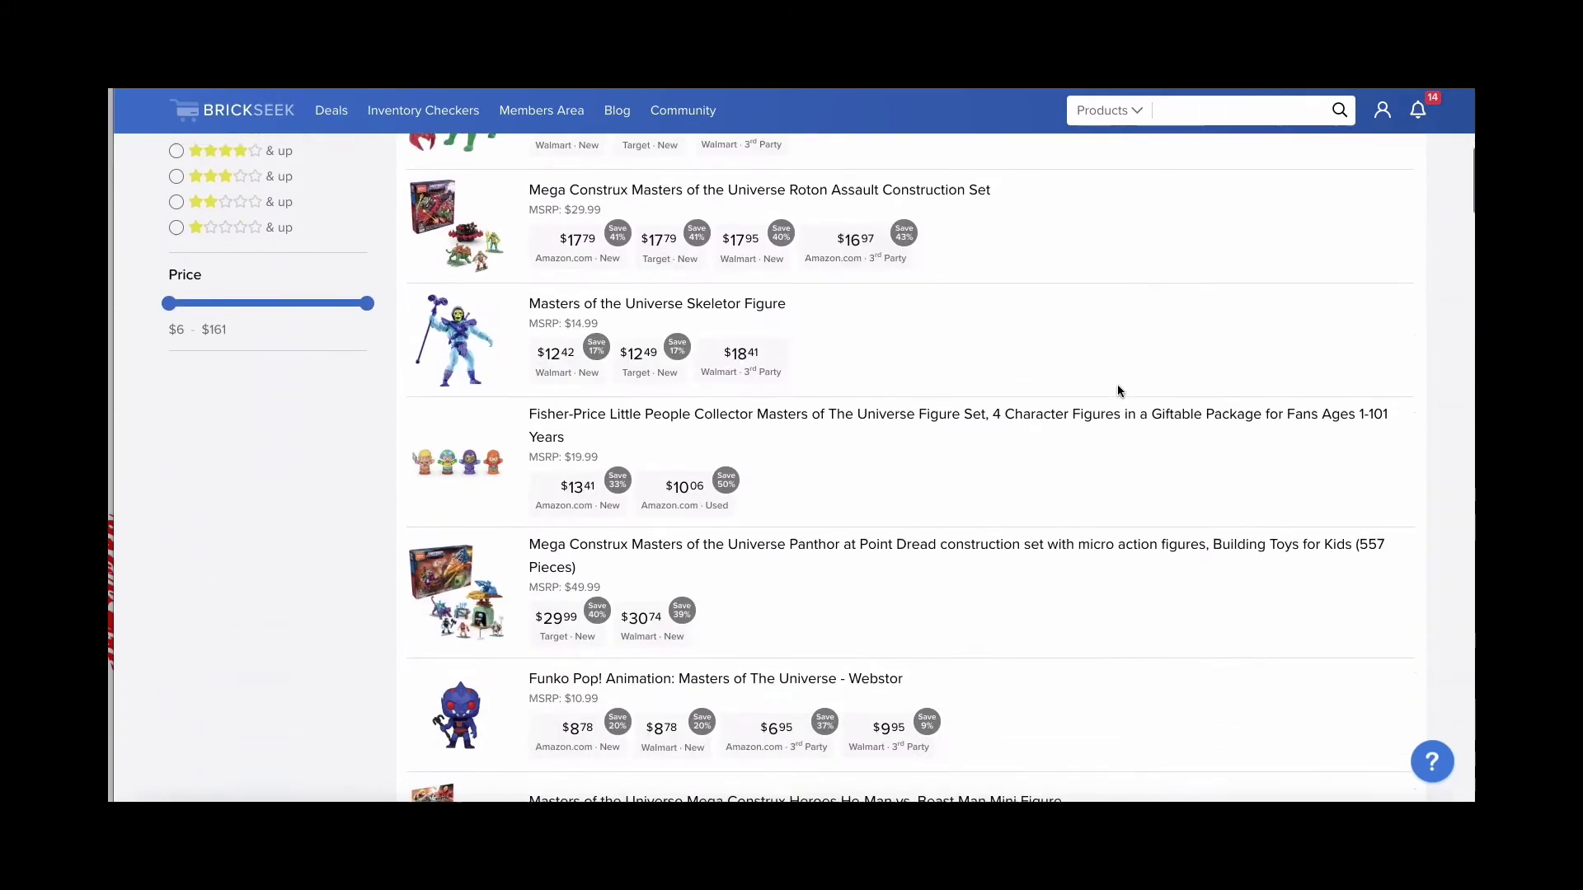
scroll(1118, 391, down, 6)
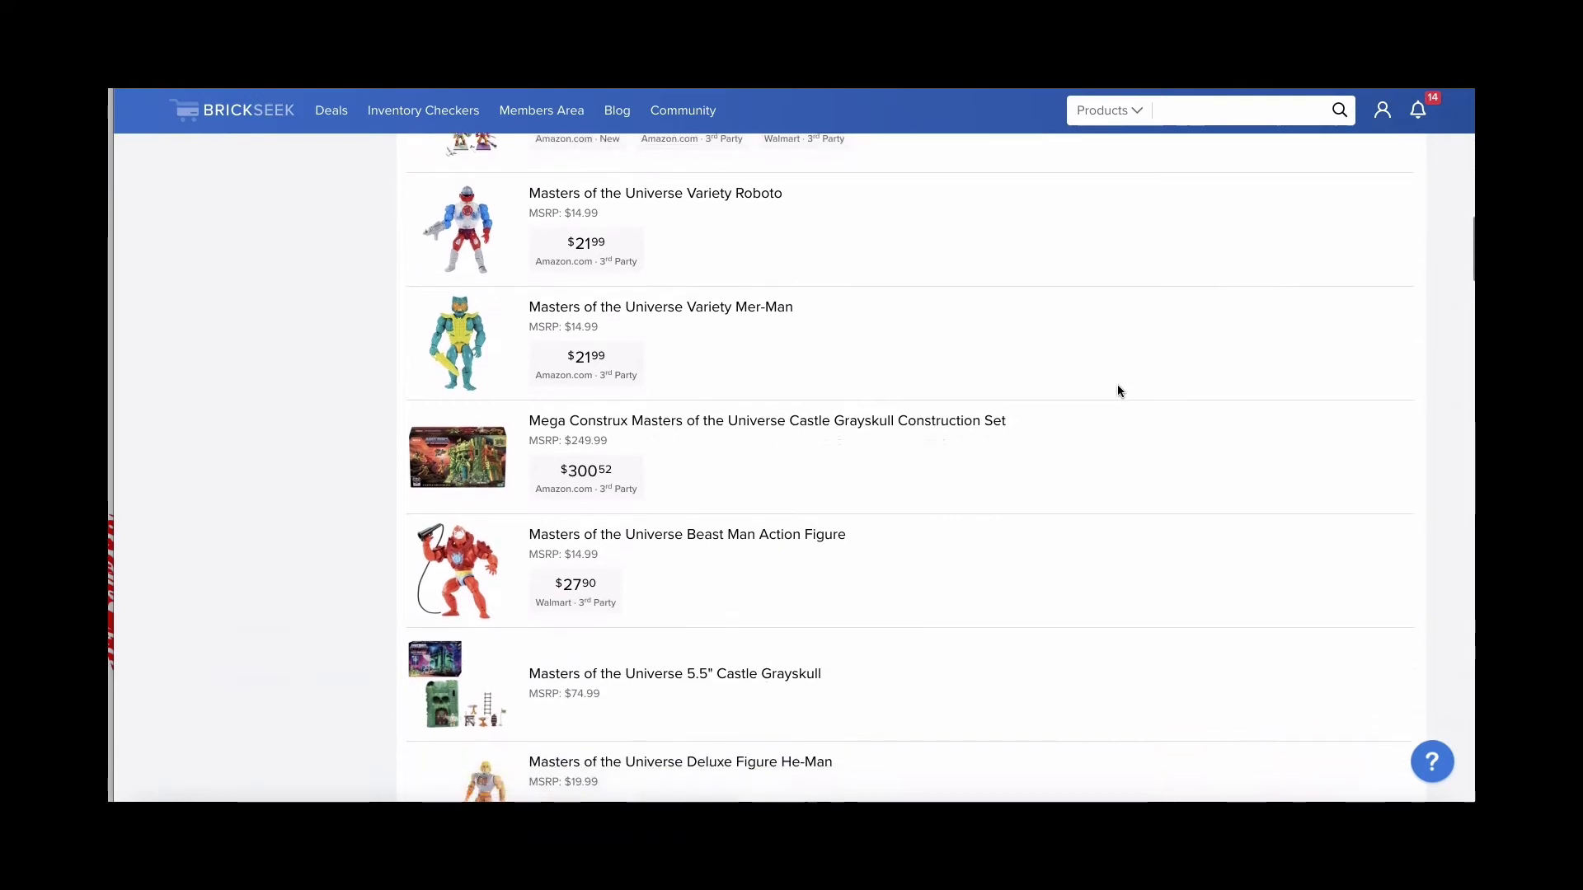
scroll(1118, 391, up, 8)
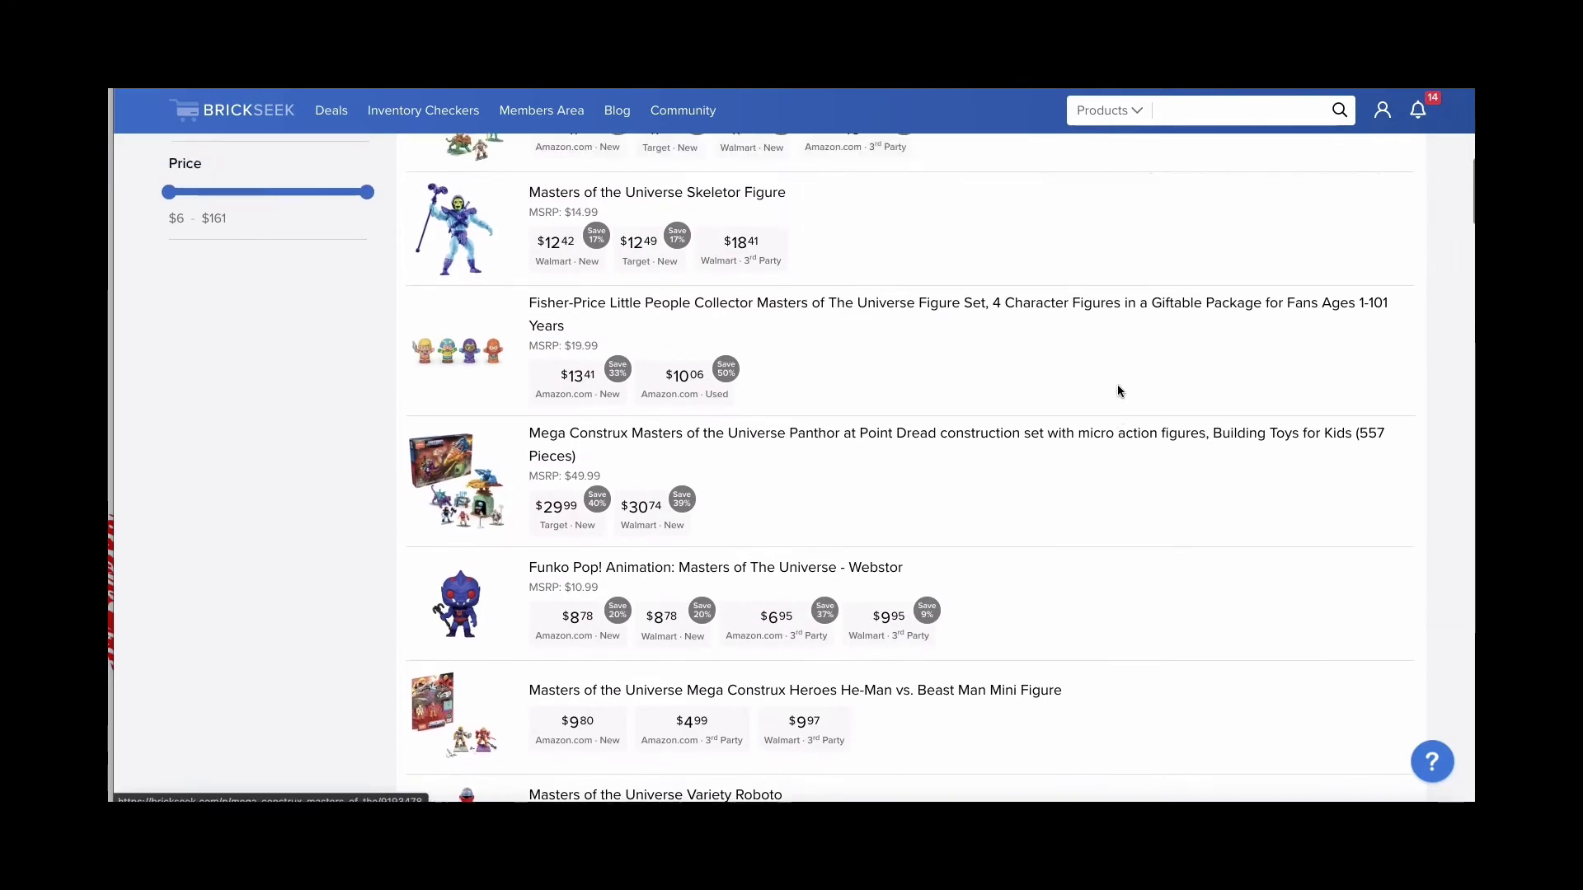
scroll(1118, 391, up, 3)
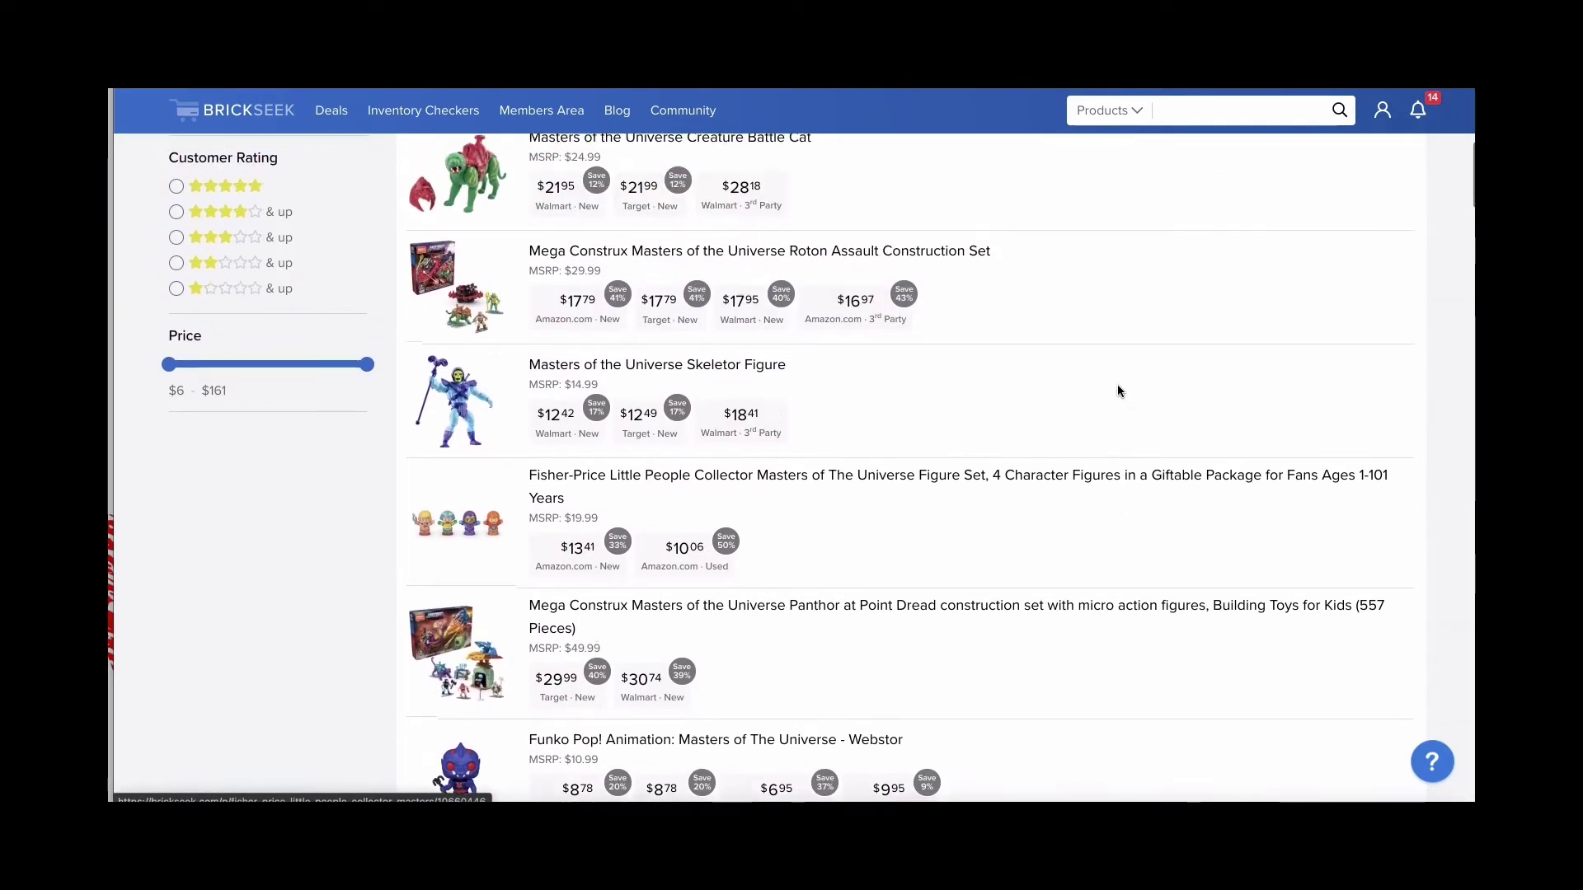
scroll(1118, 391, up, 6)
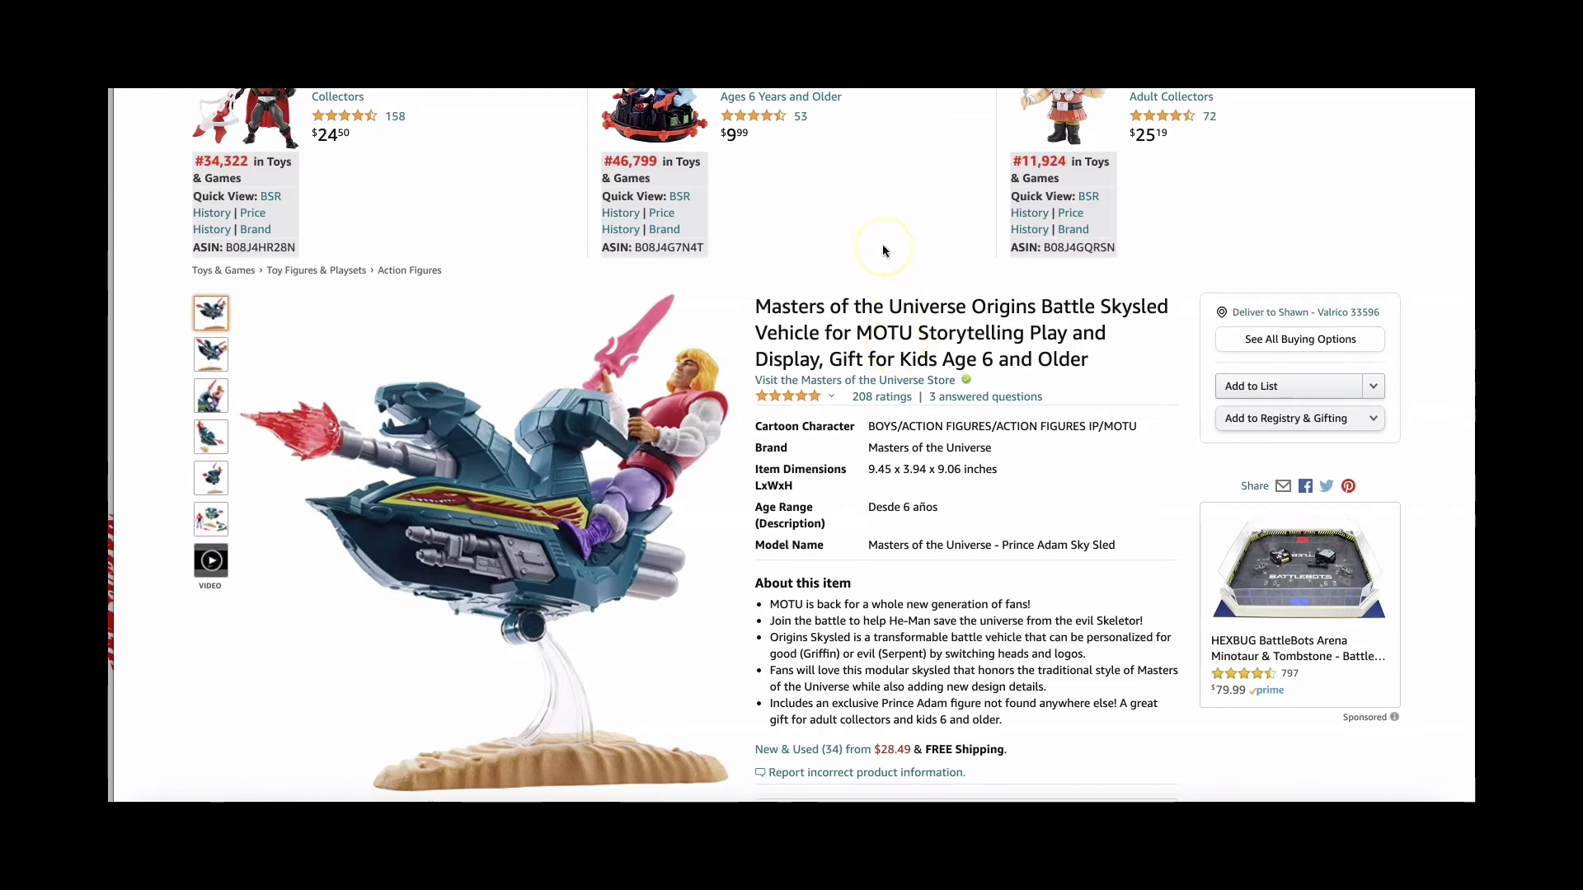
- Examine the Amazon listing of the Masters of the Universe Origins Battle Skysled and its price history chart
scroll(882, 247, down, 4)
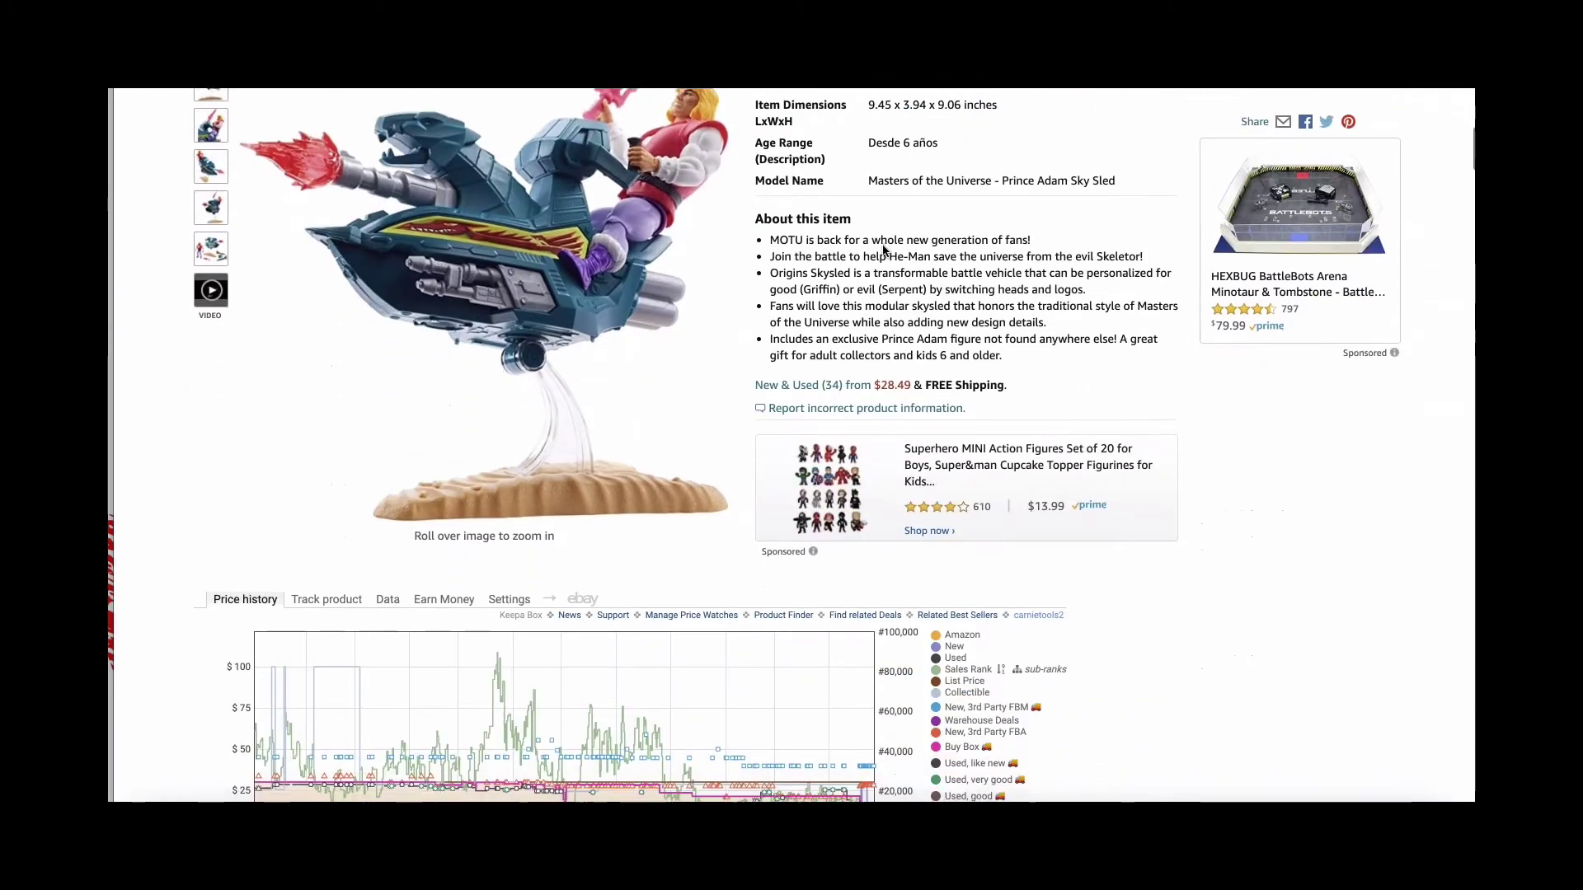
scroll(883, 244, down, 2)
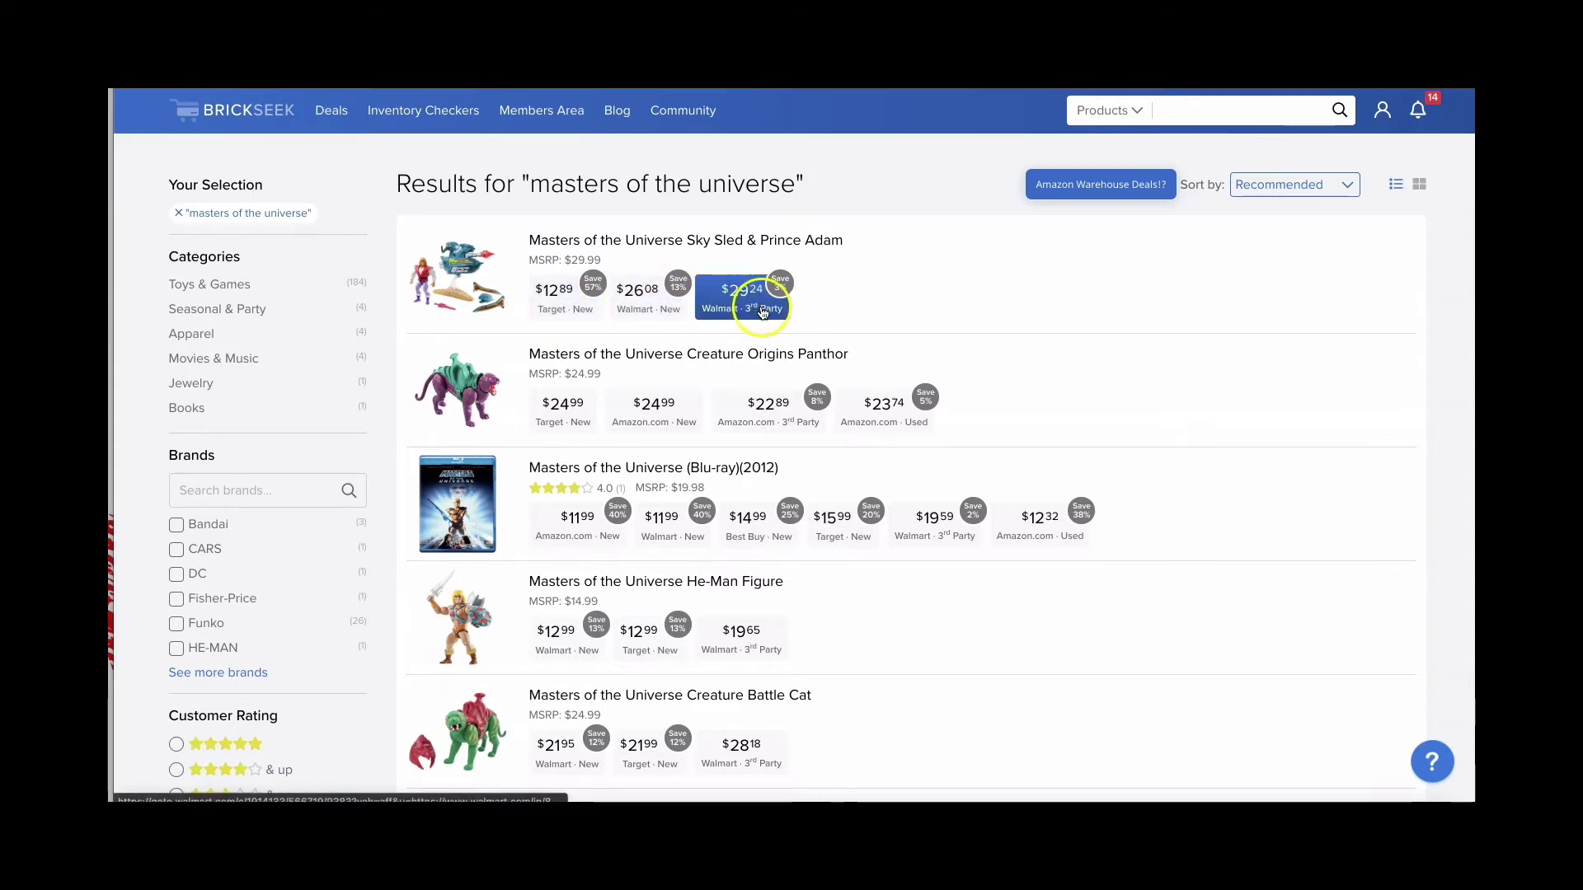
- Open the Masters of the Universe Sky Sled & Prince Adam product page and review its Walmart and Target offers
click(647, 245)
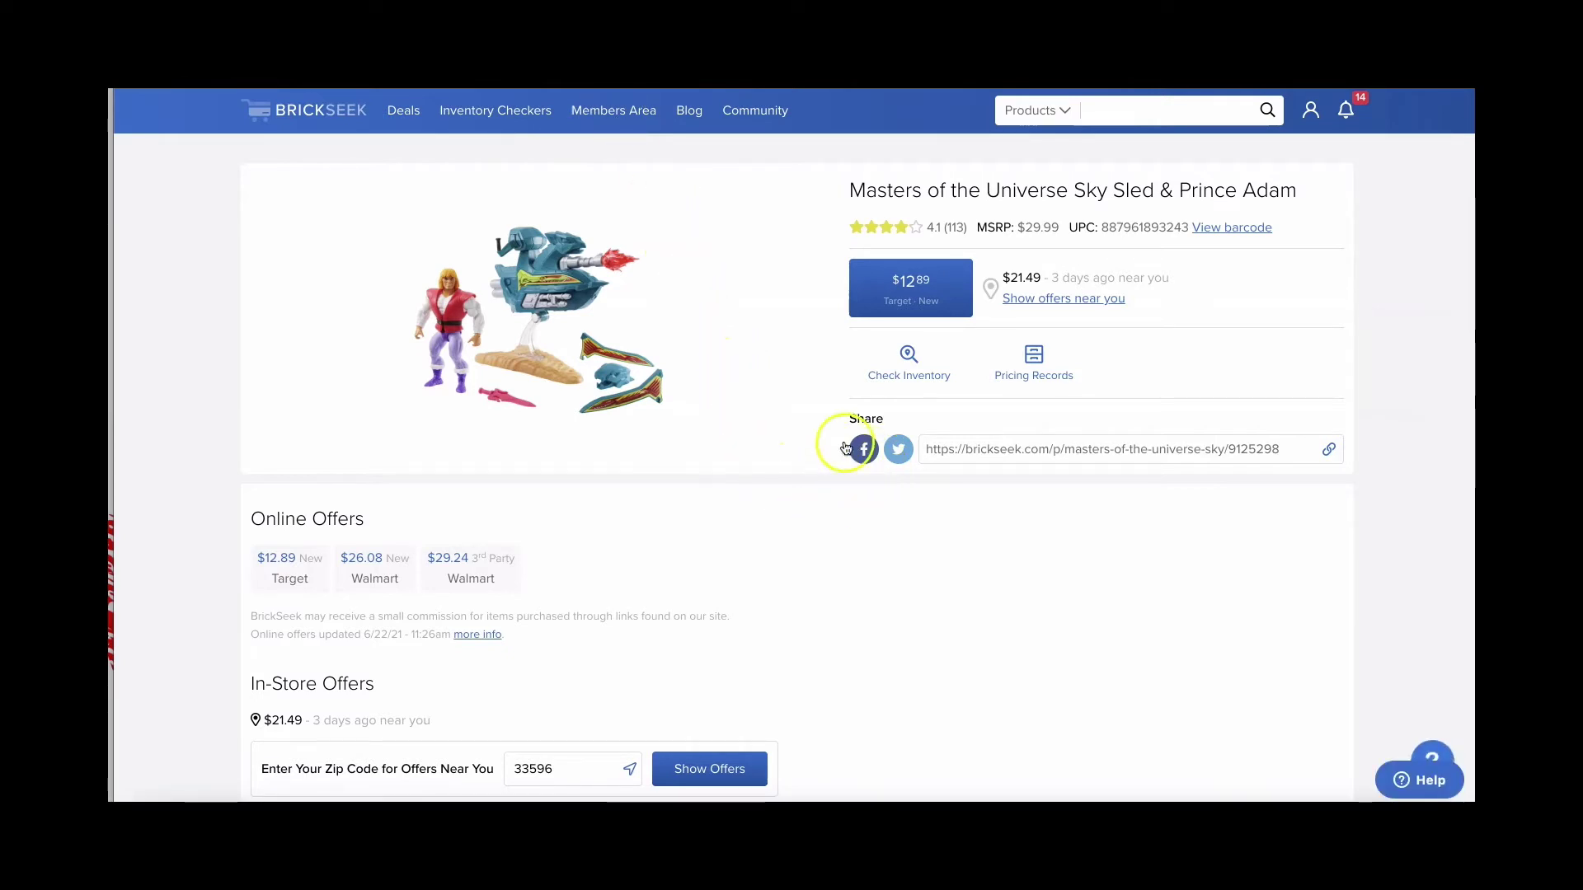
scroll(775, 345, down, 2)
scroll(775, 350, down, 2)
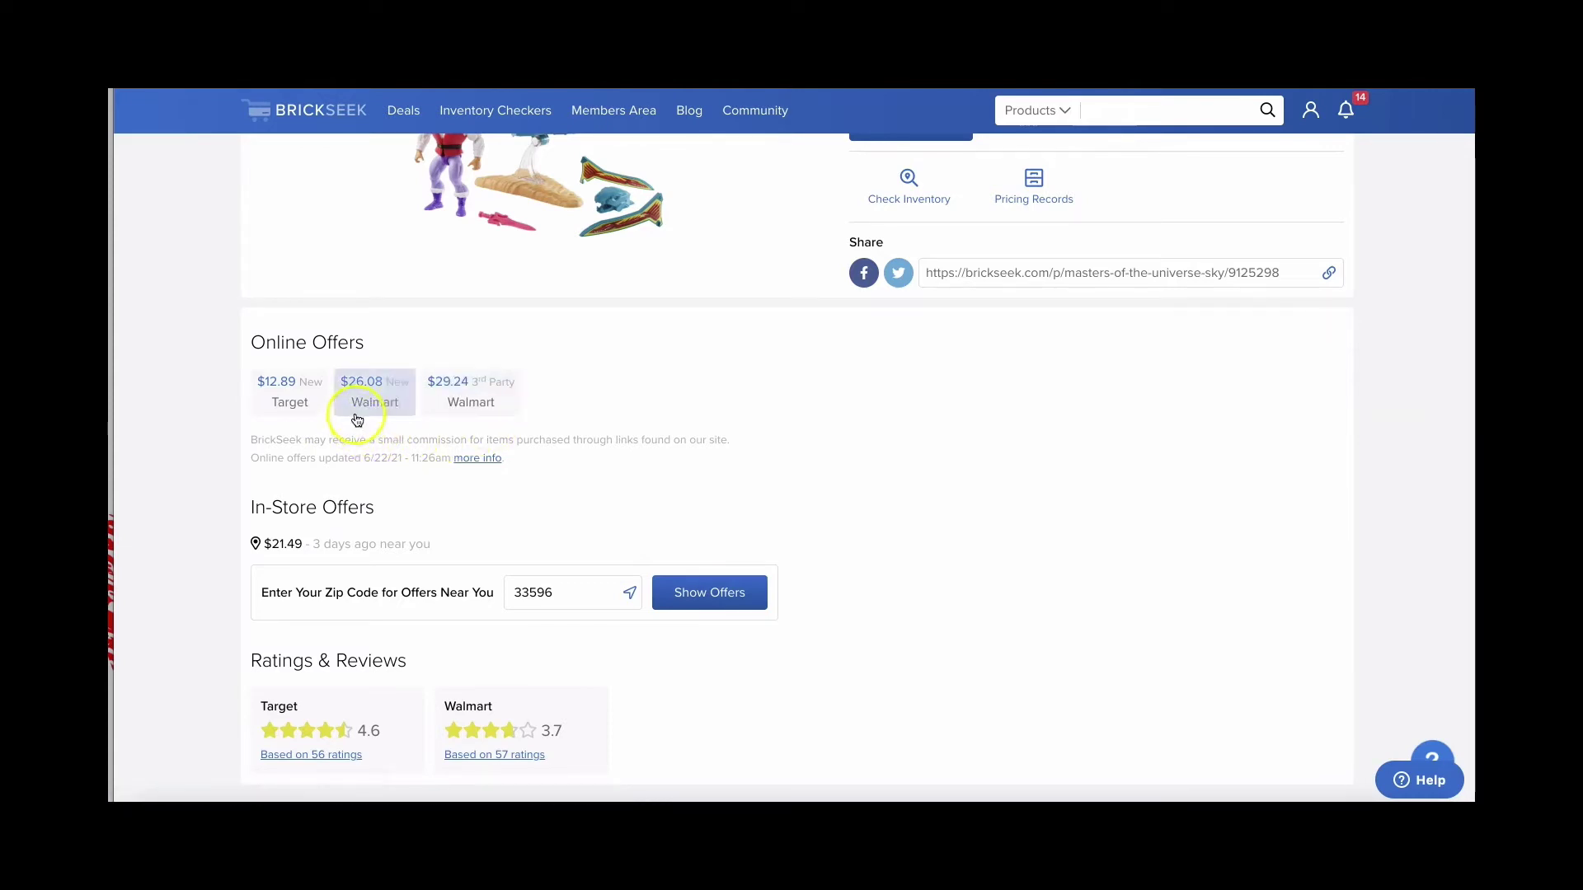
click(383, 415)
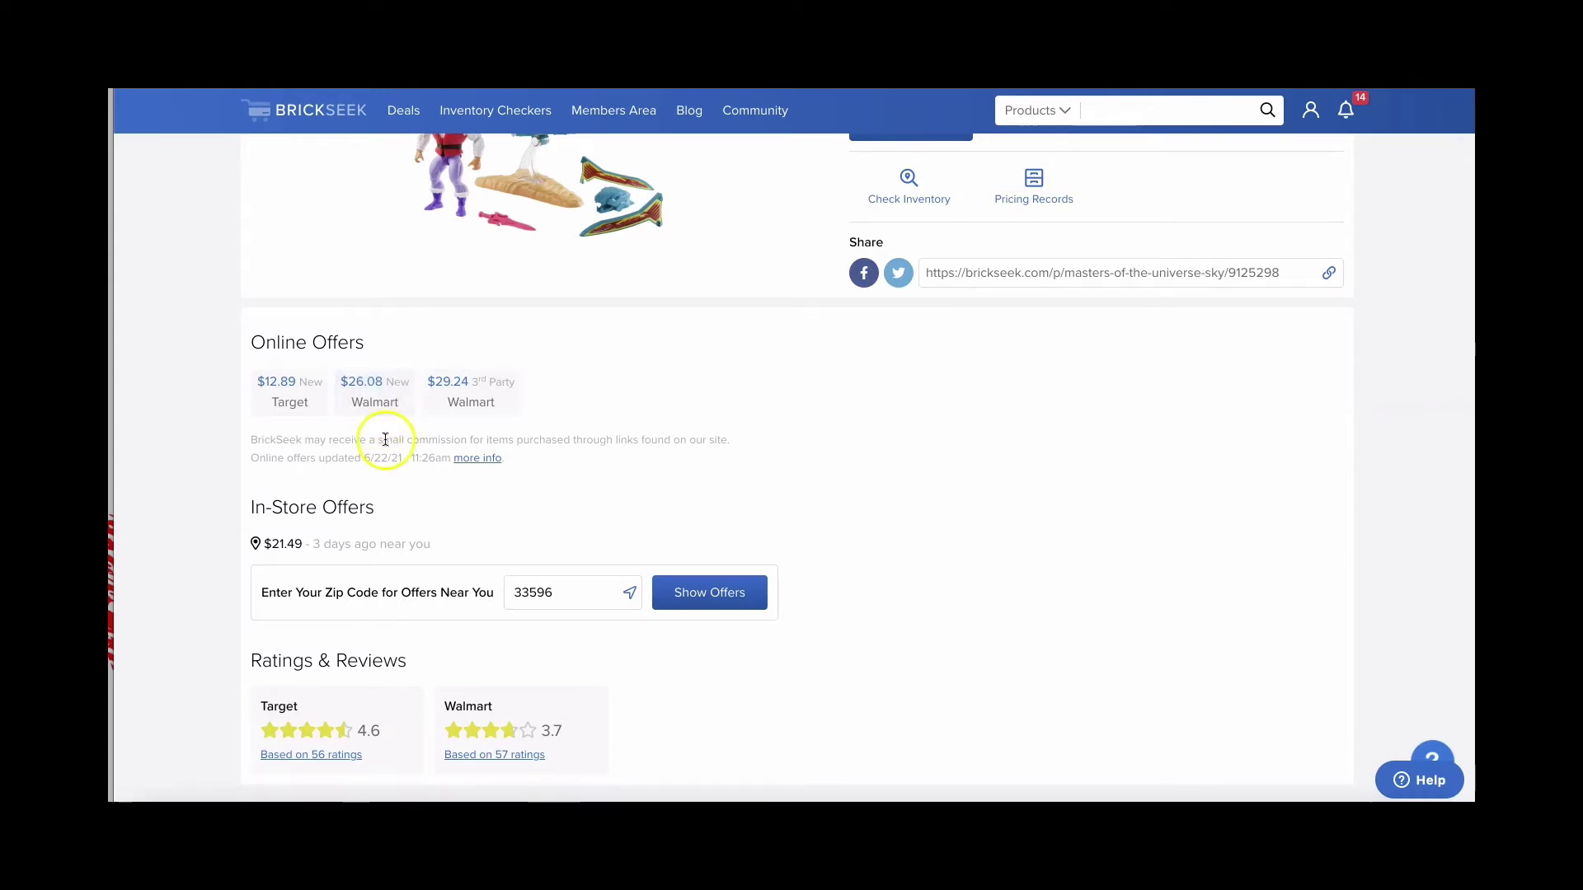
click(363, 412)
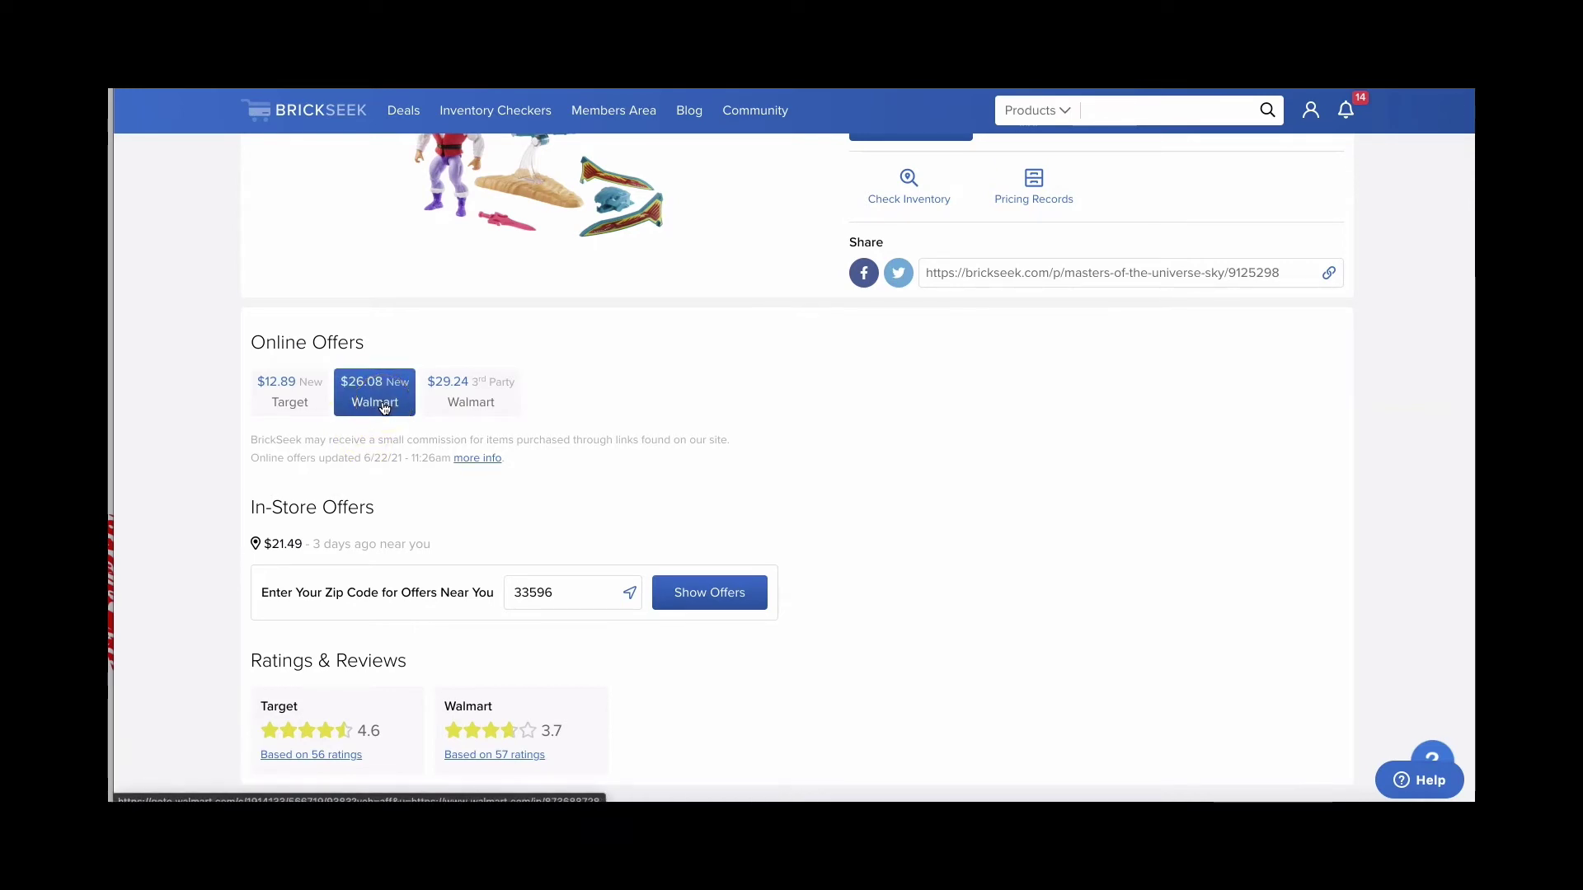
click(286, 410)
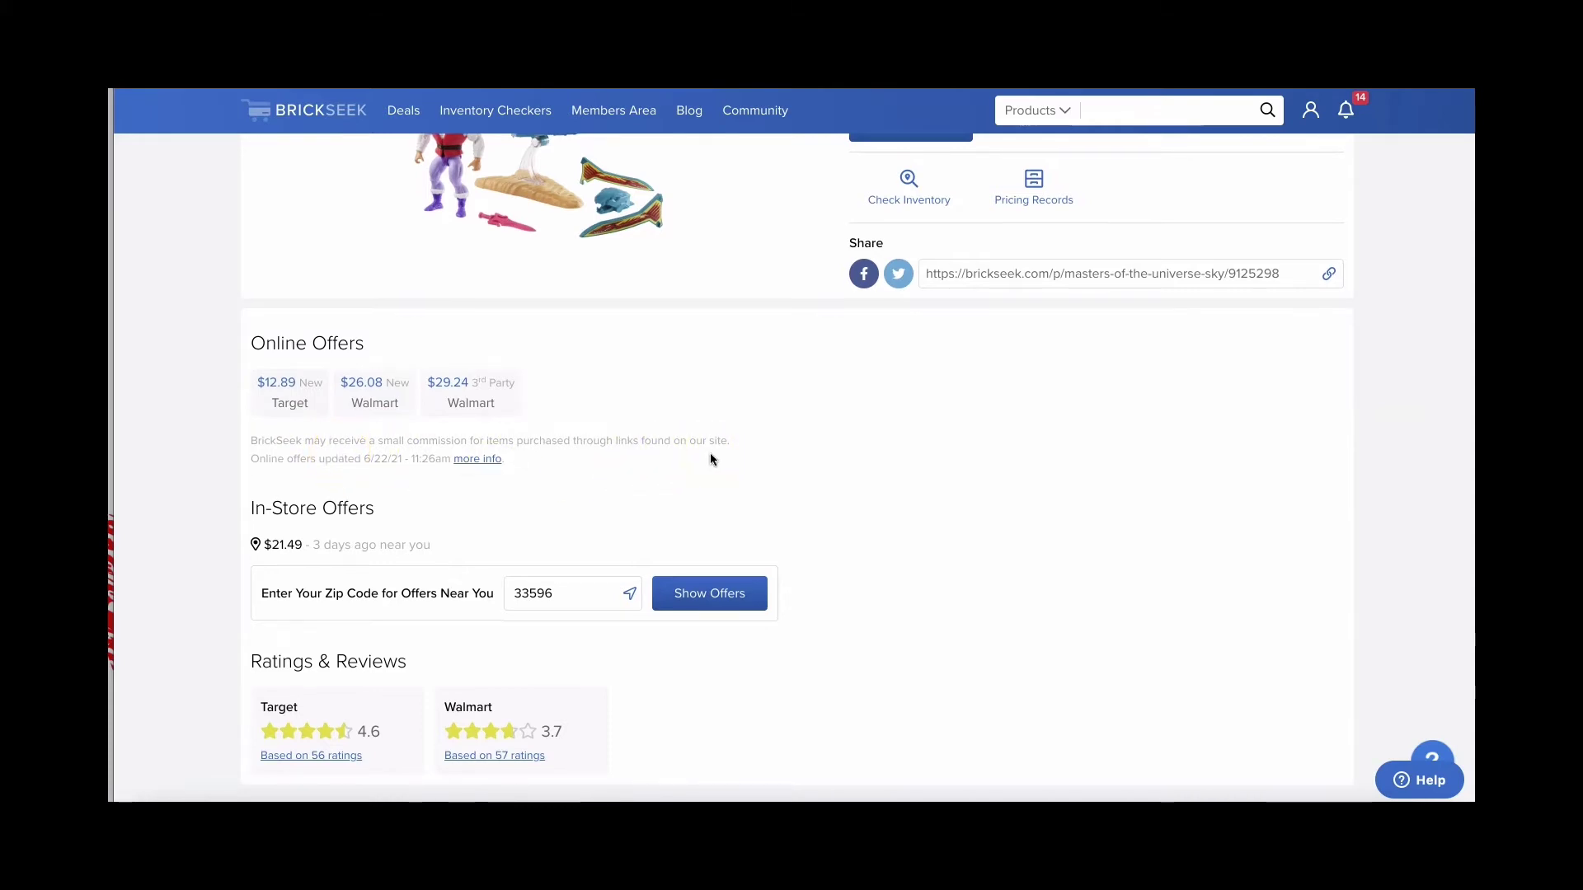
scroll(711, 458, up, 2)
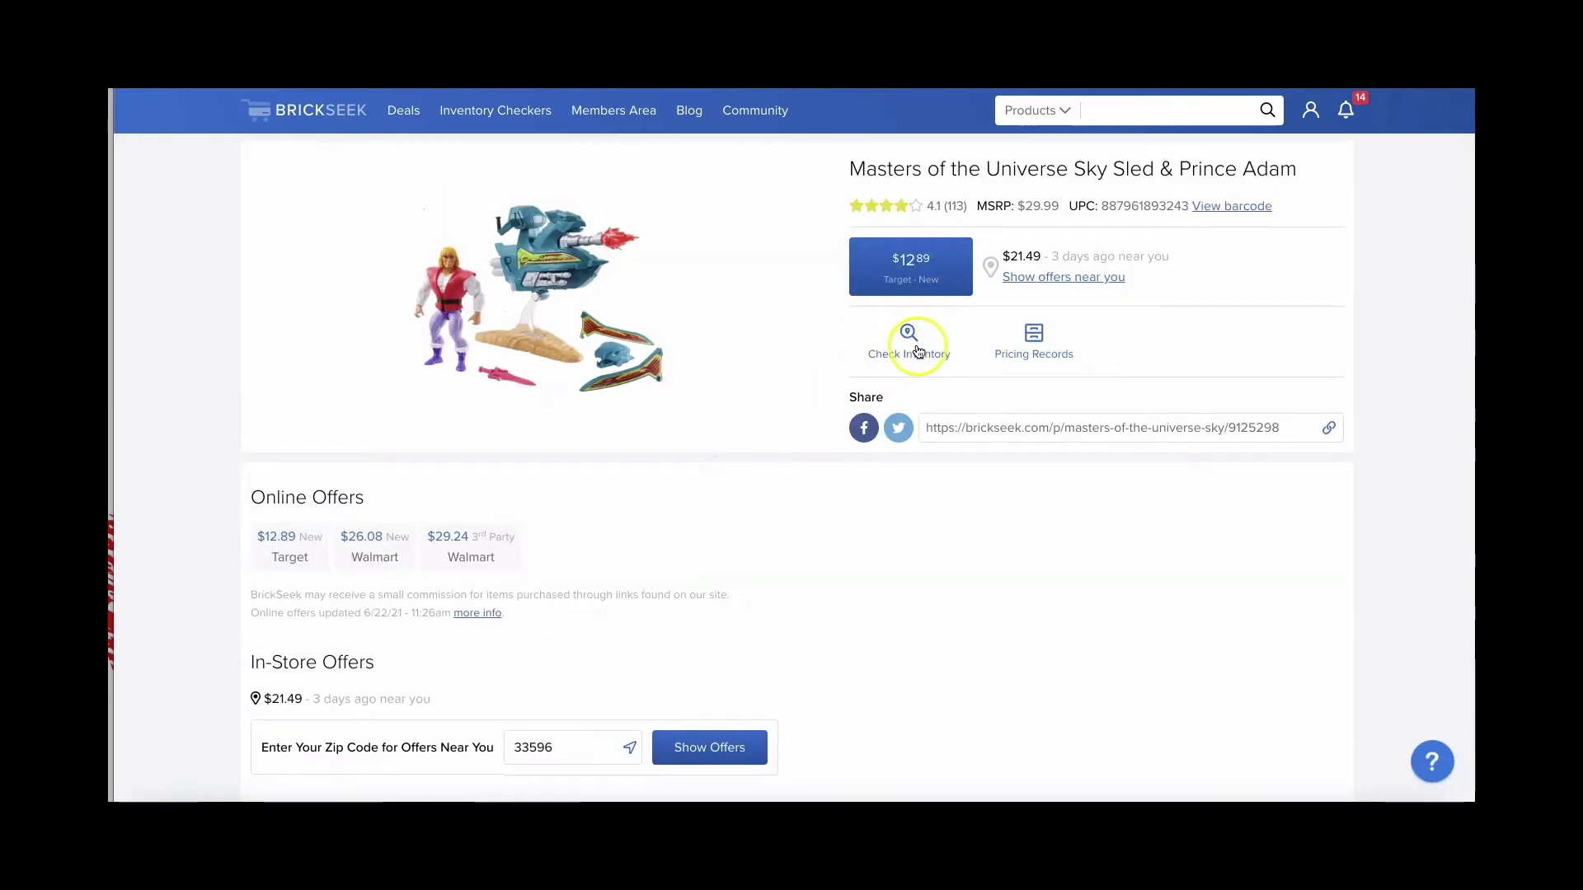
- Switch to the Target inventory checker for the Sky Sled & Prince Adam and view the item on Target
key(ctrl+Tab)
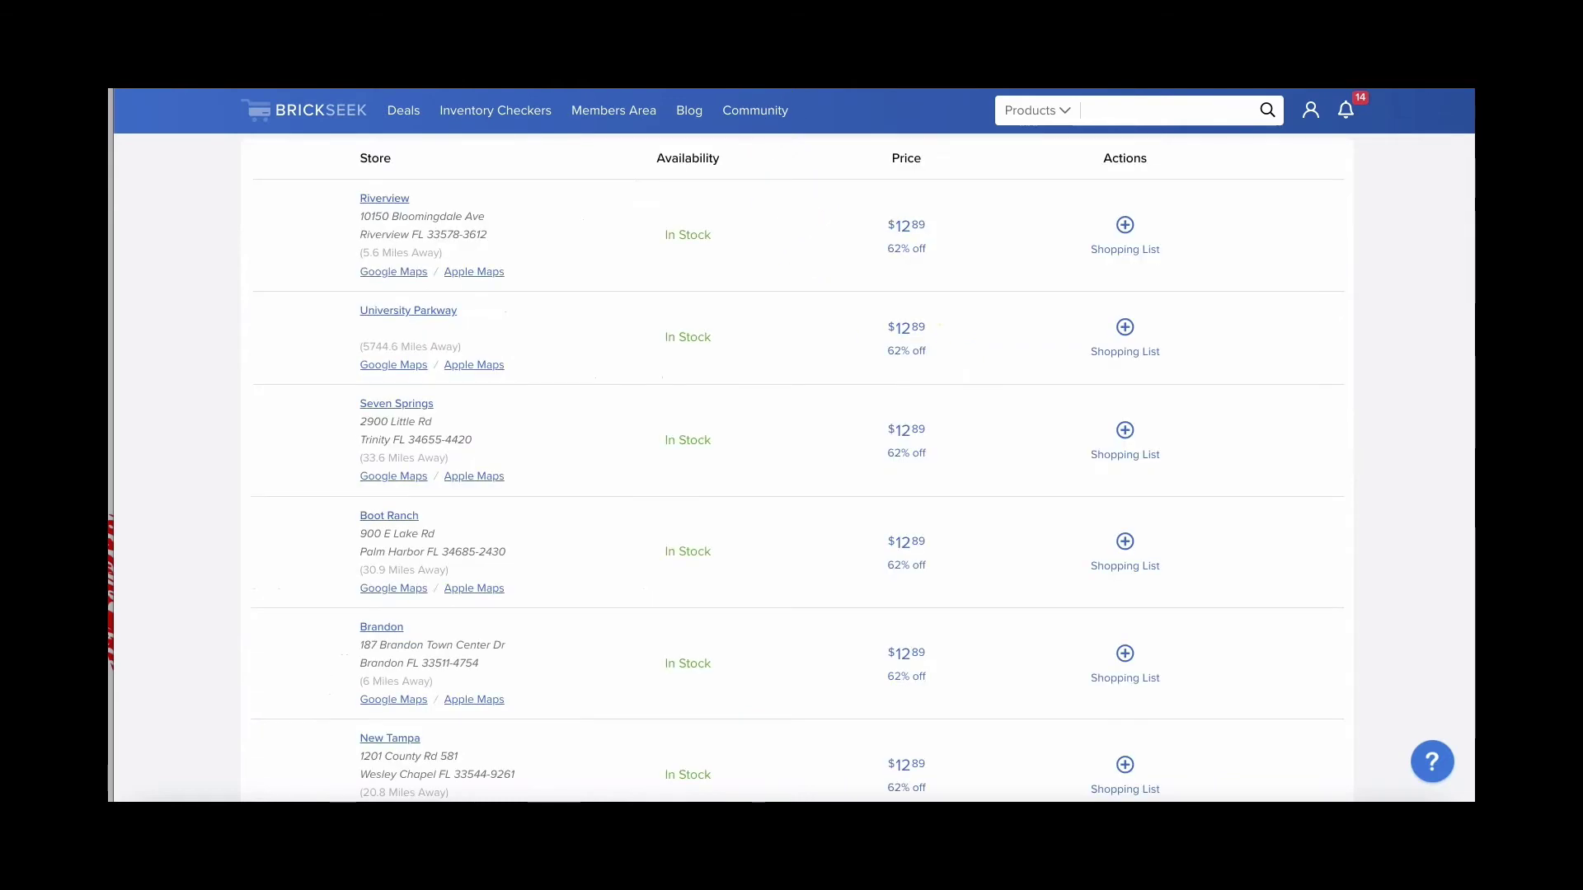
scroll(690, 328, up, 12)
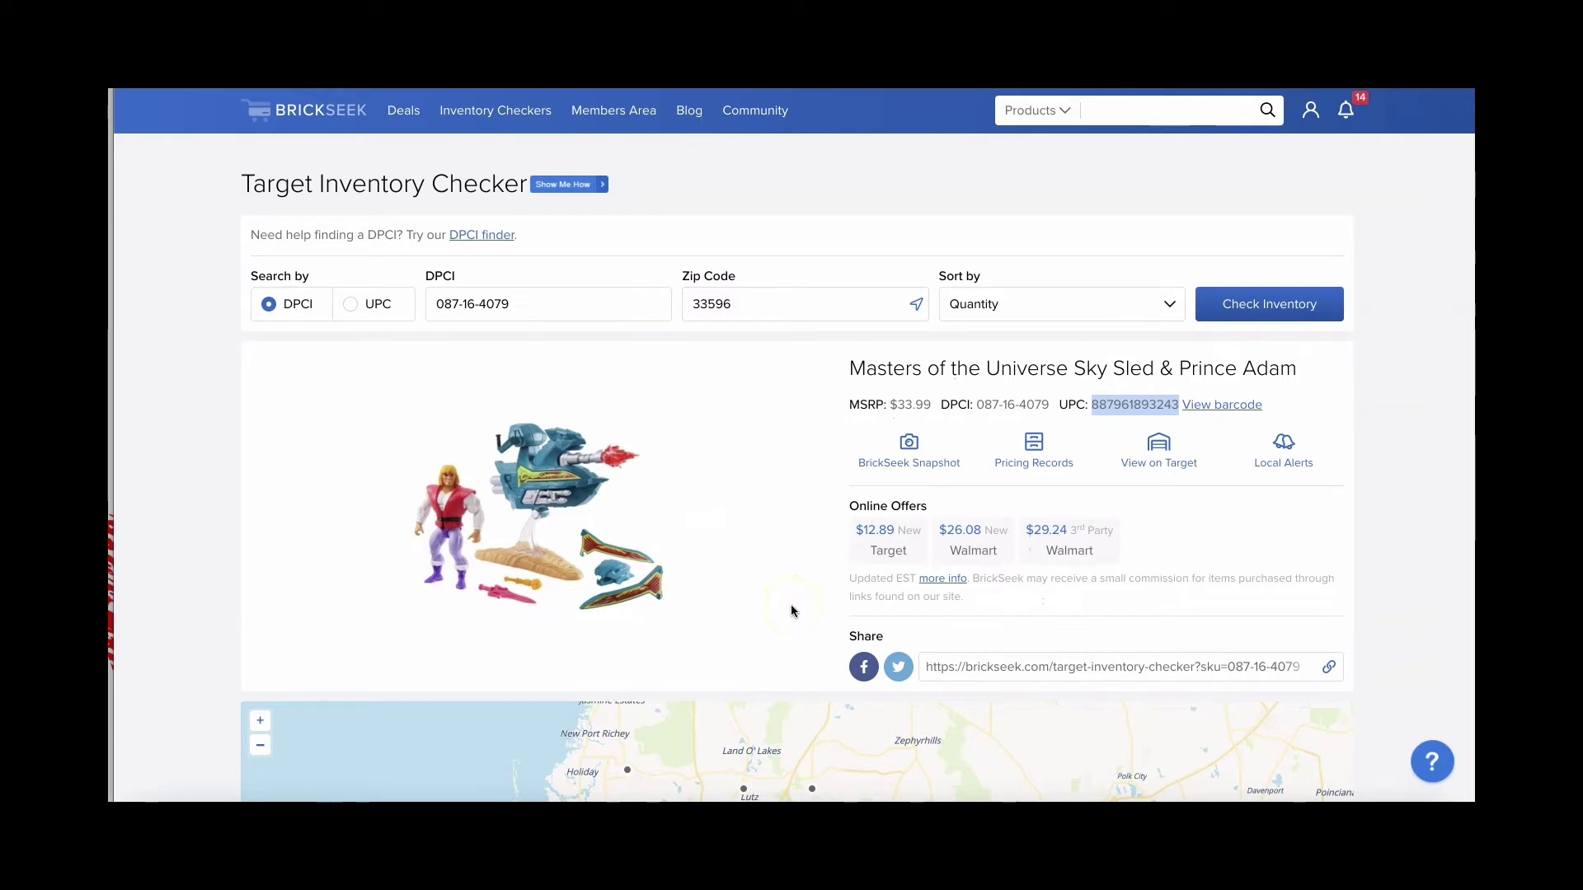
scroll(789, 608, down, 1)
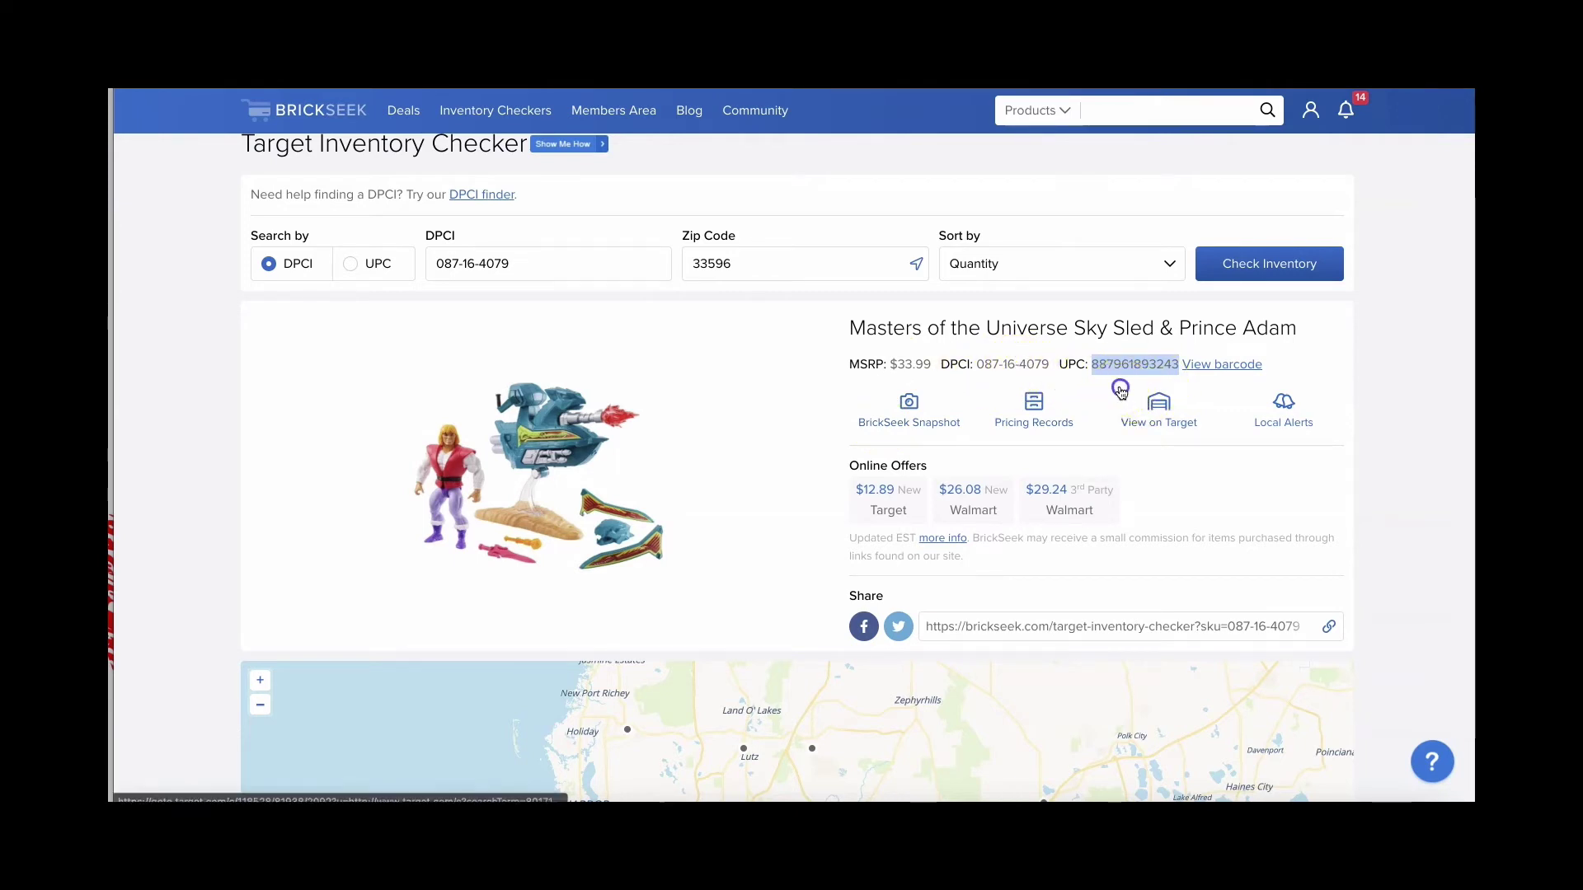
key(super+t)
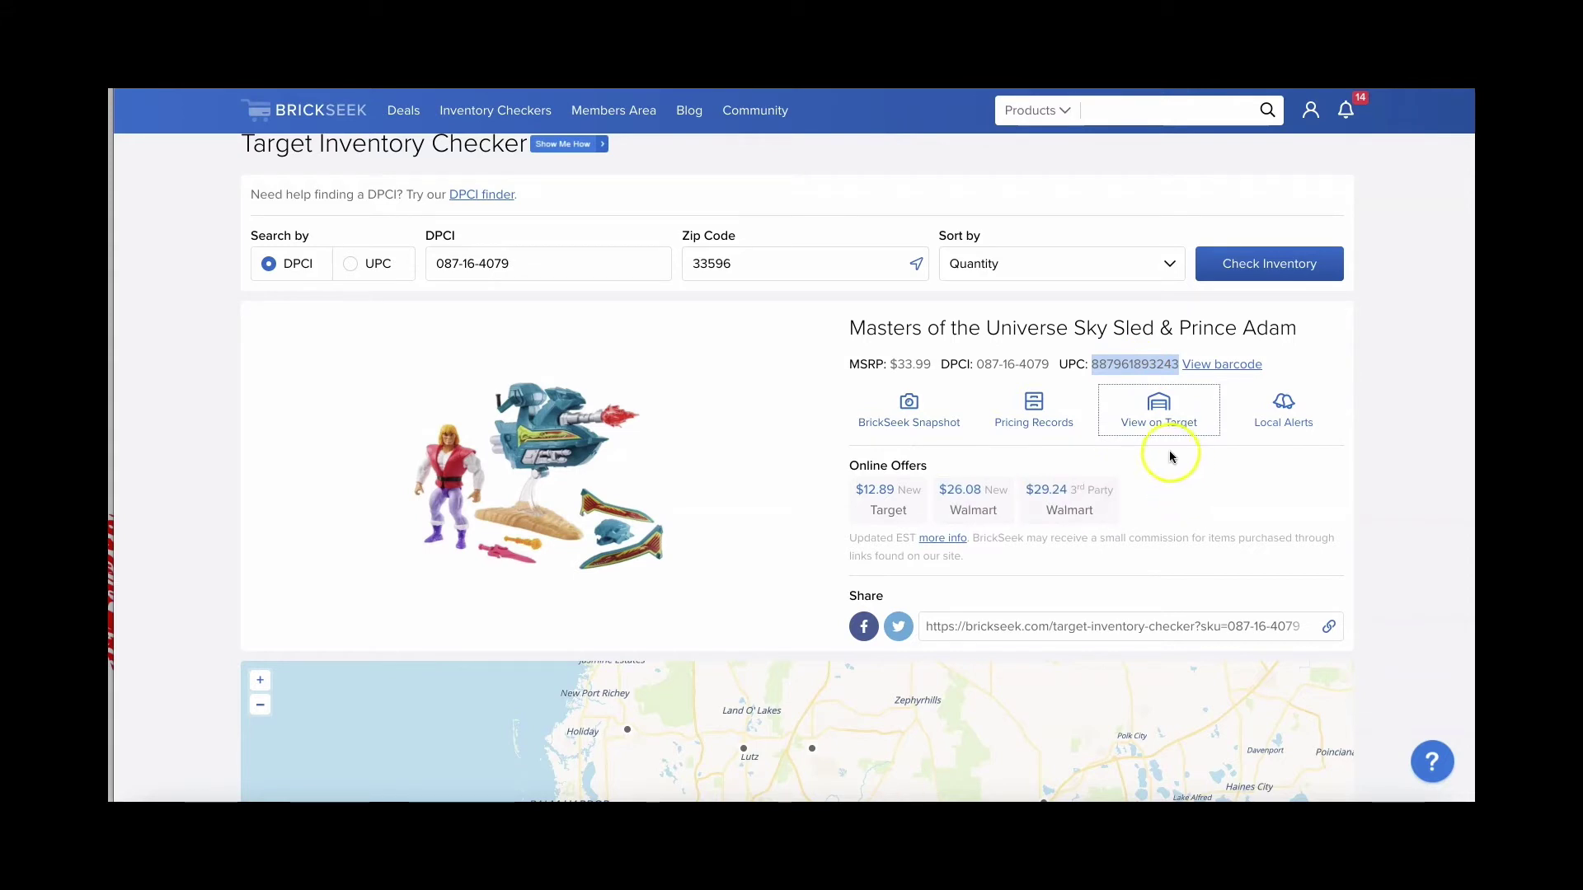
scroll(1175, 421, down, 1)
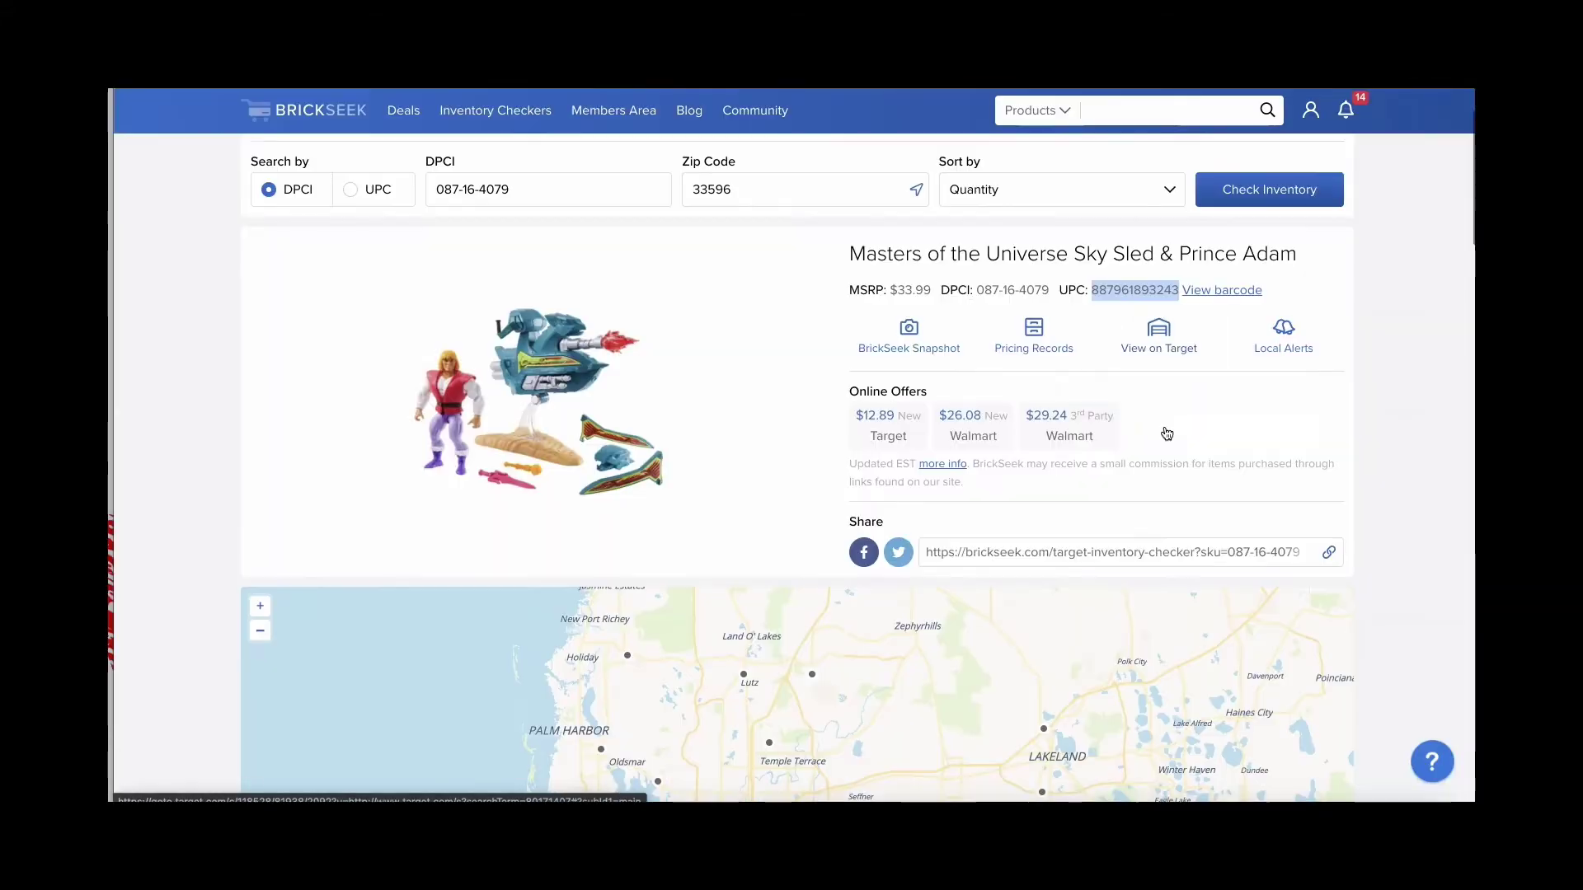
click(1166, 434)
scroll(1167, 434, down, 1)
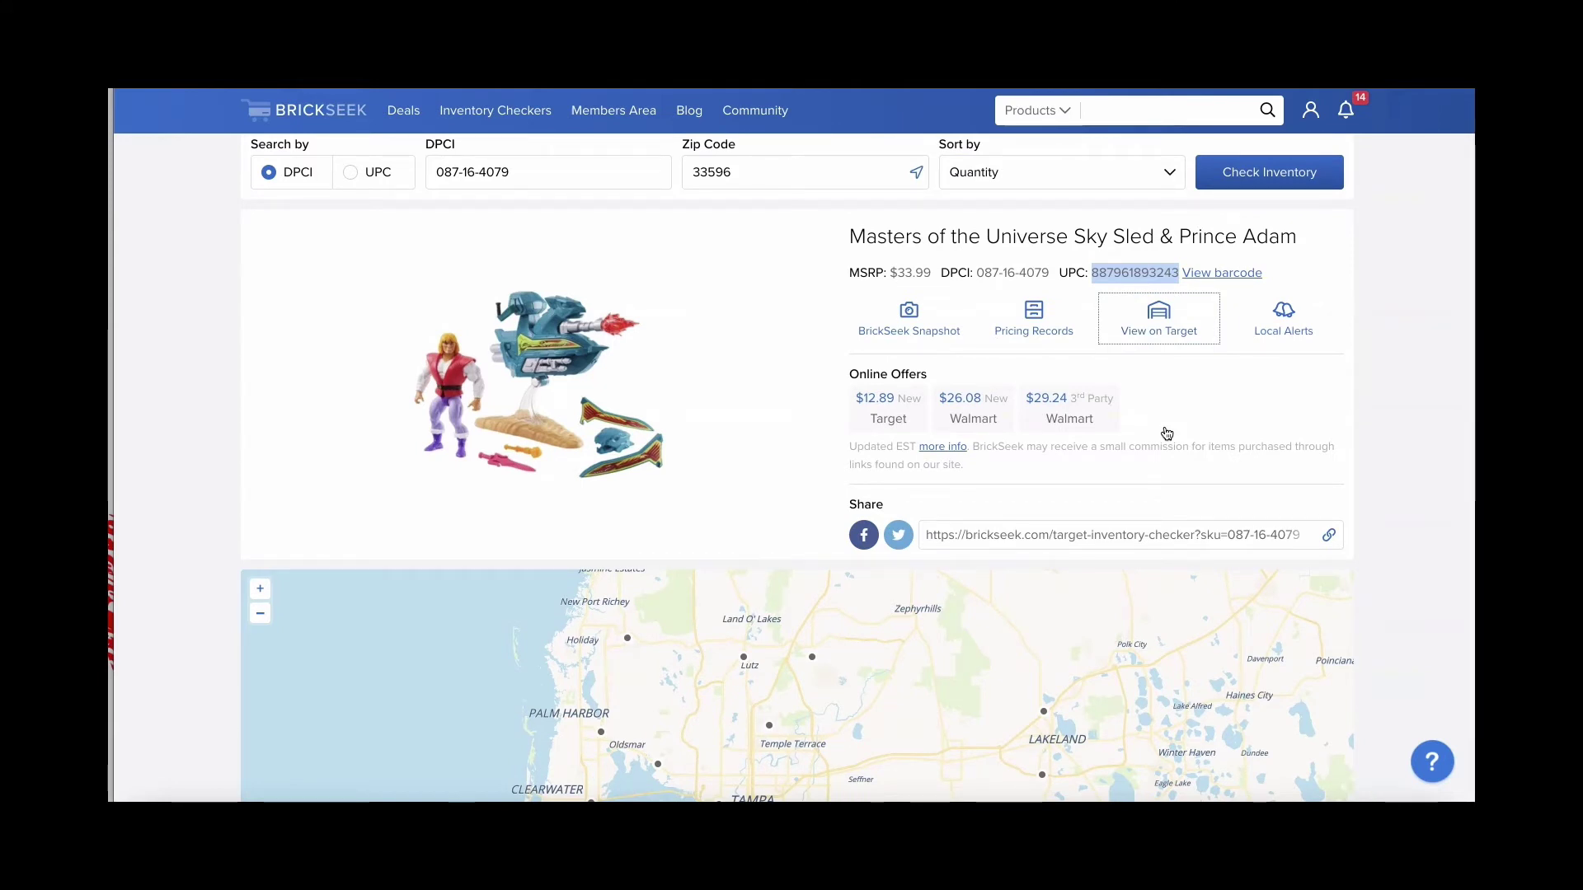
scroll(1167, 434, up, 3)
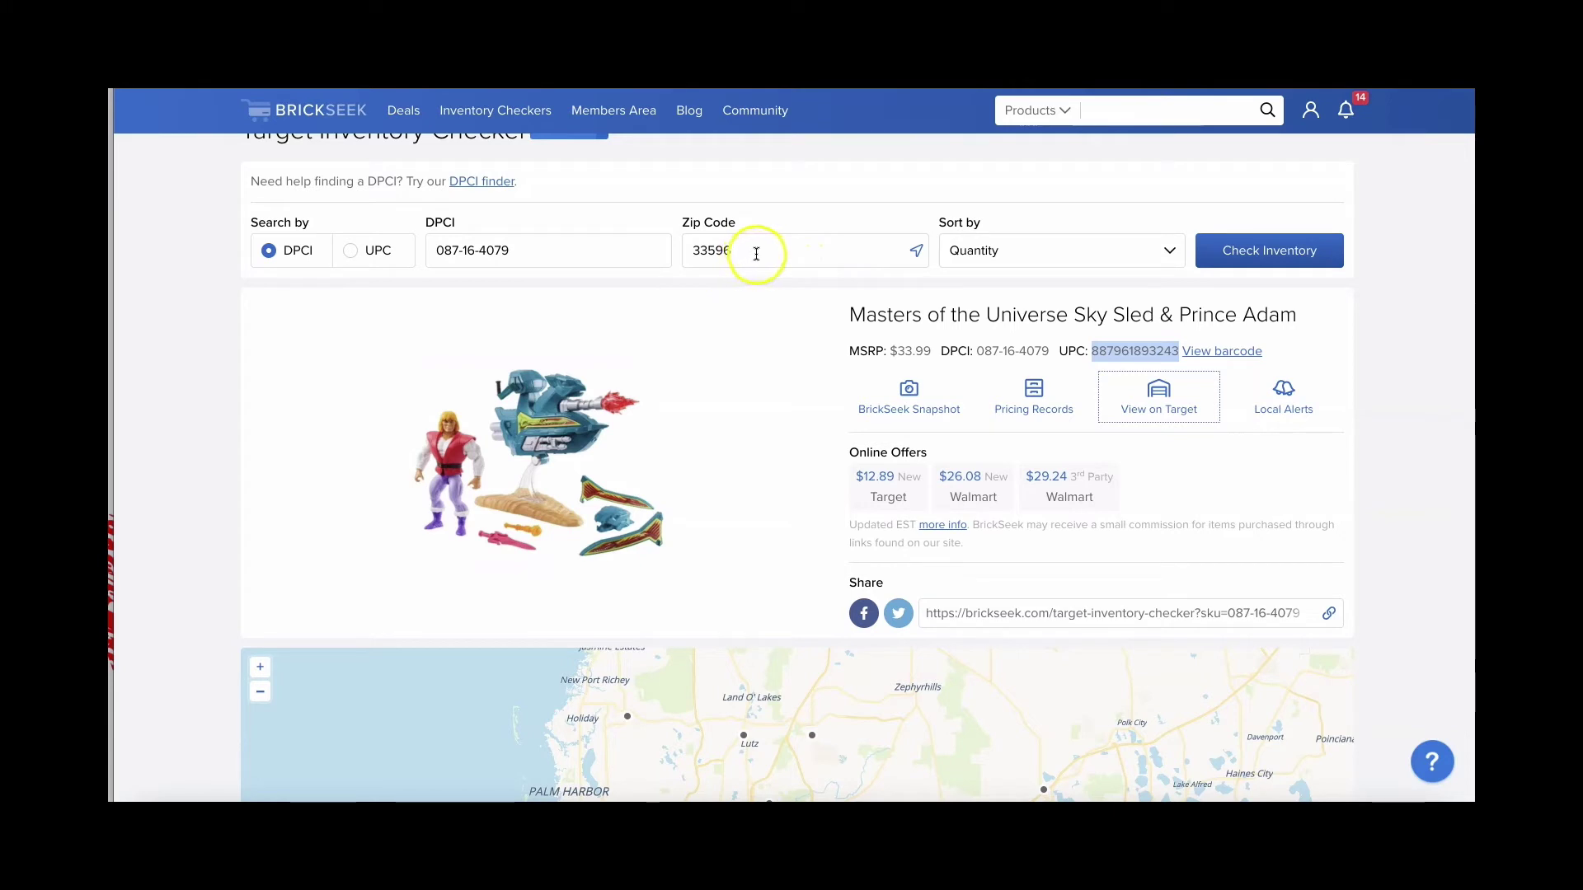
- Check the available sort options for the Target inventory, keep Quantity, and view the map of nearby stores
click(1009, 252)
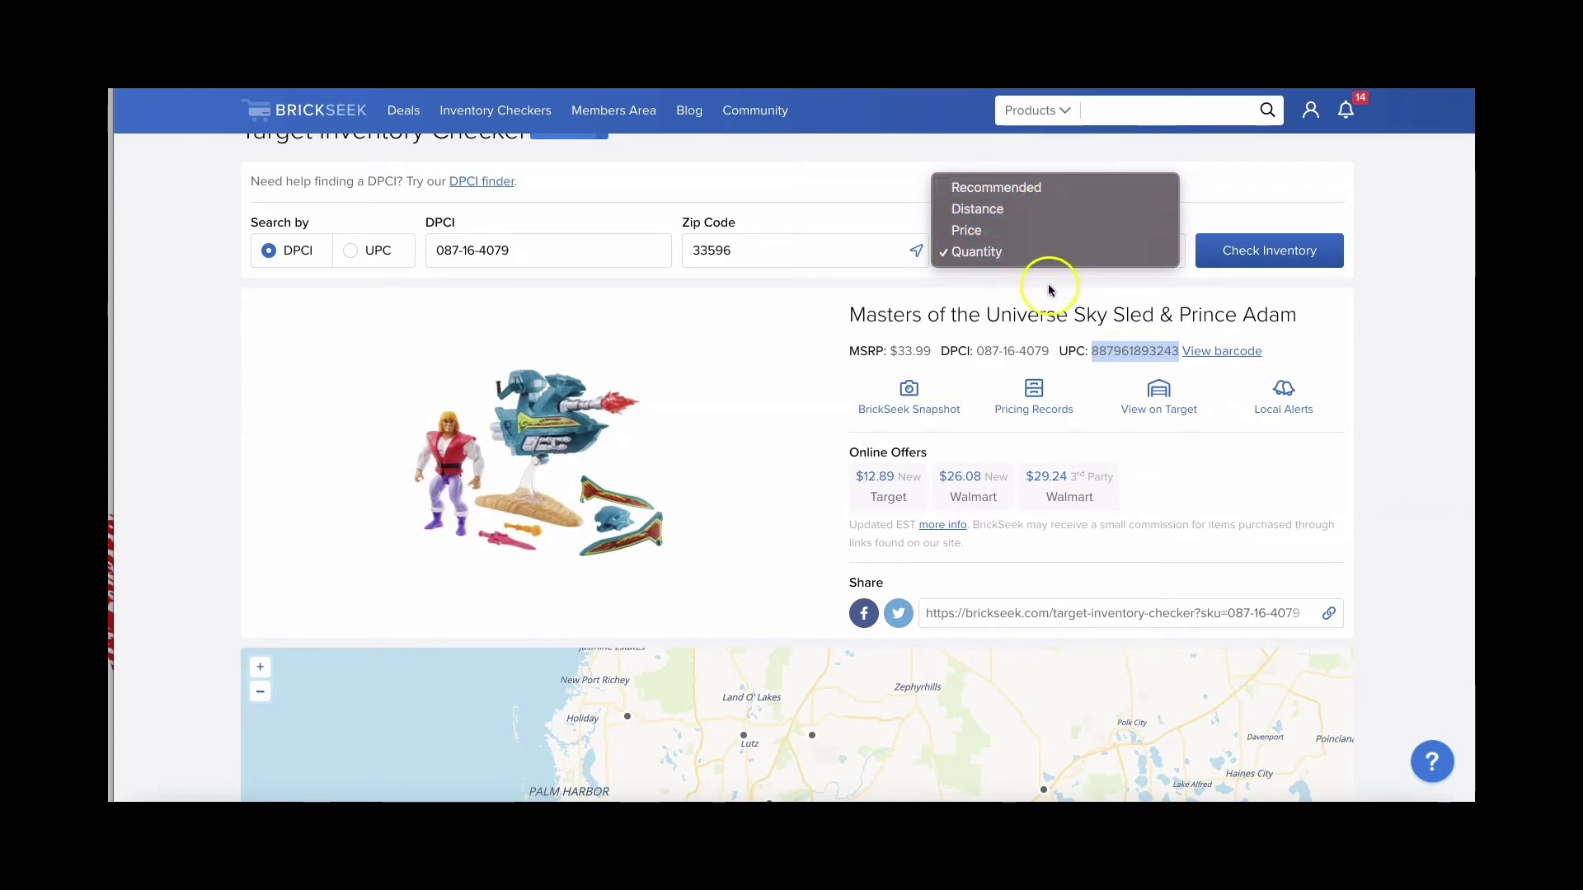
click(1015, 303)
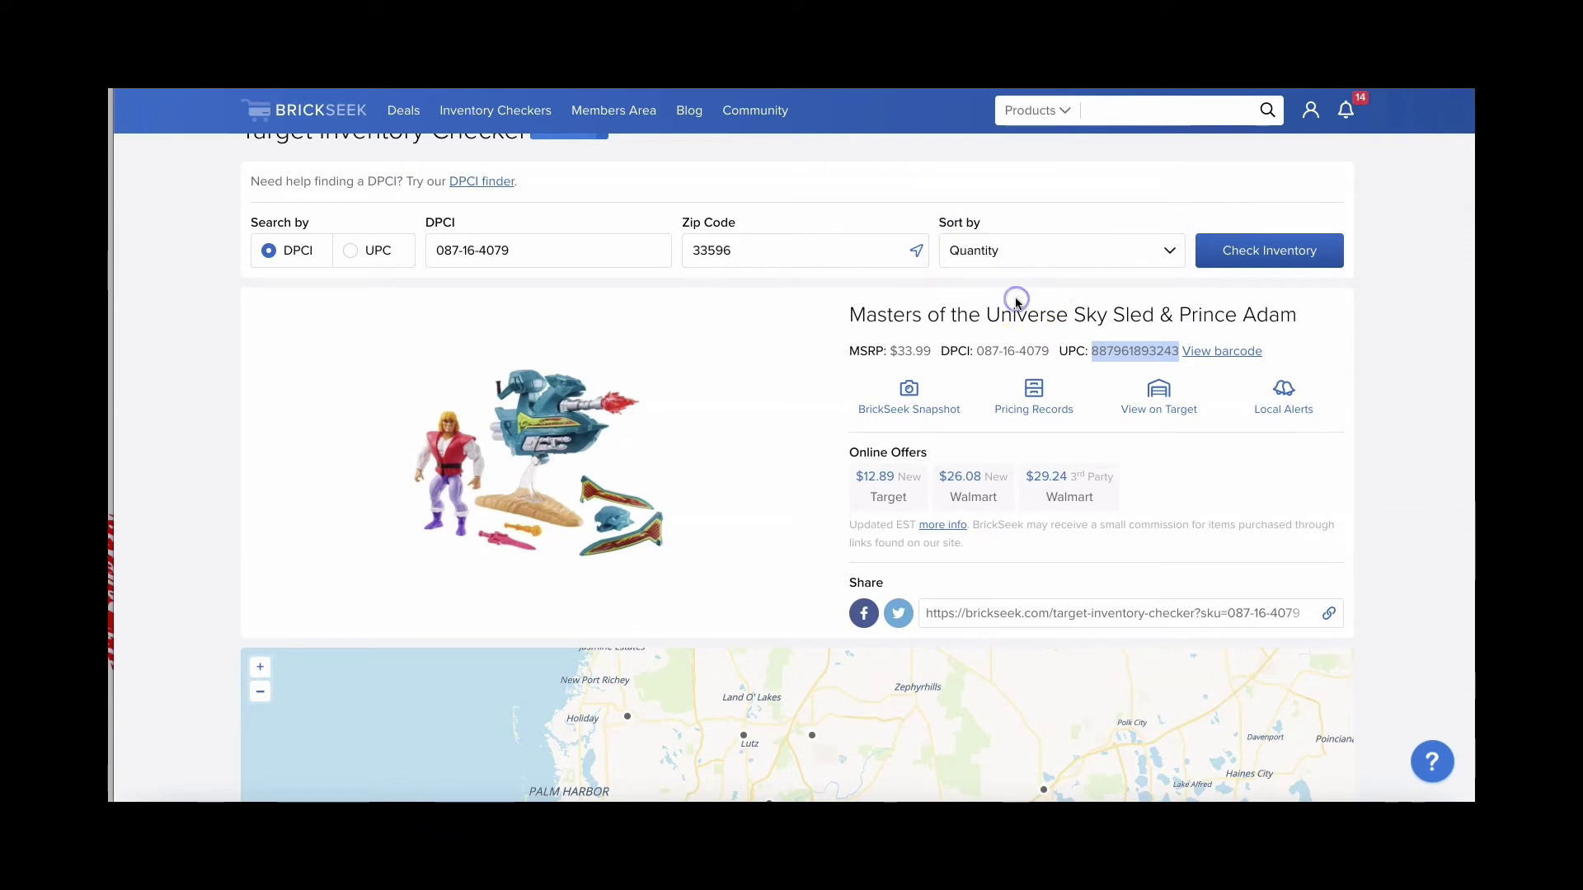
scroll(1016, 303, down, 3)
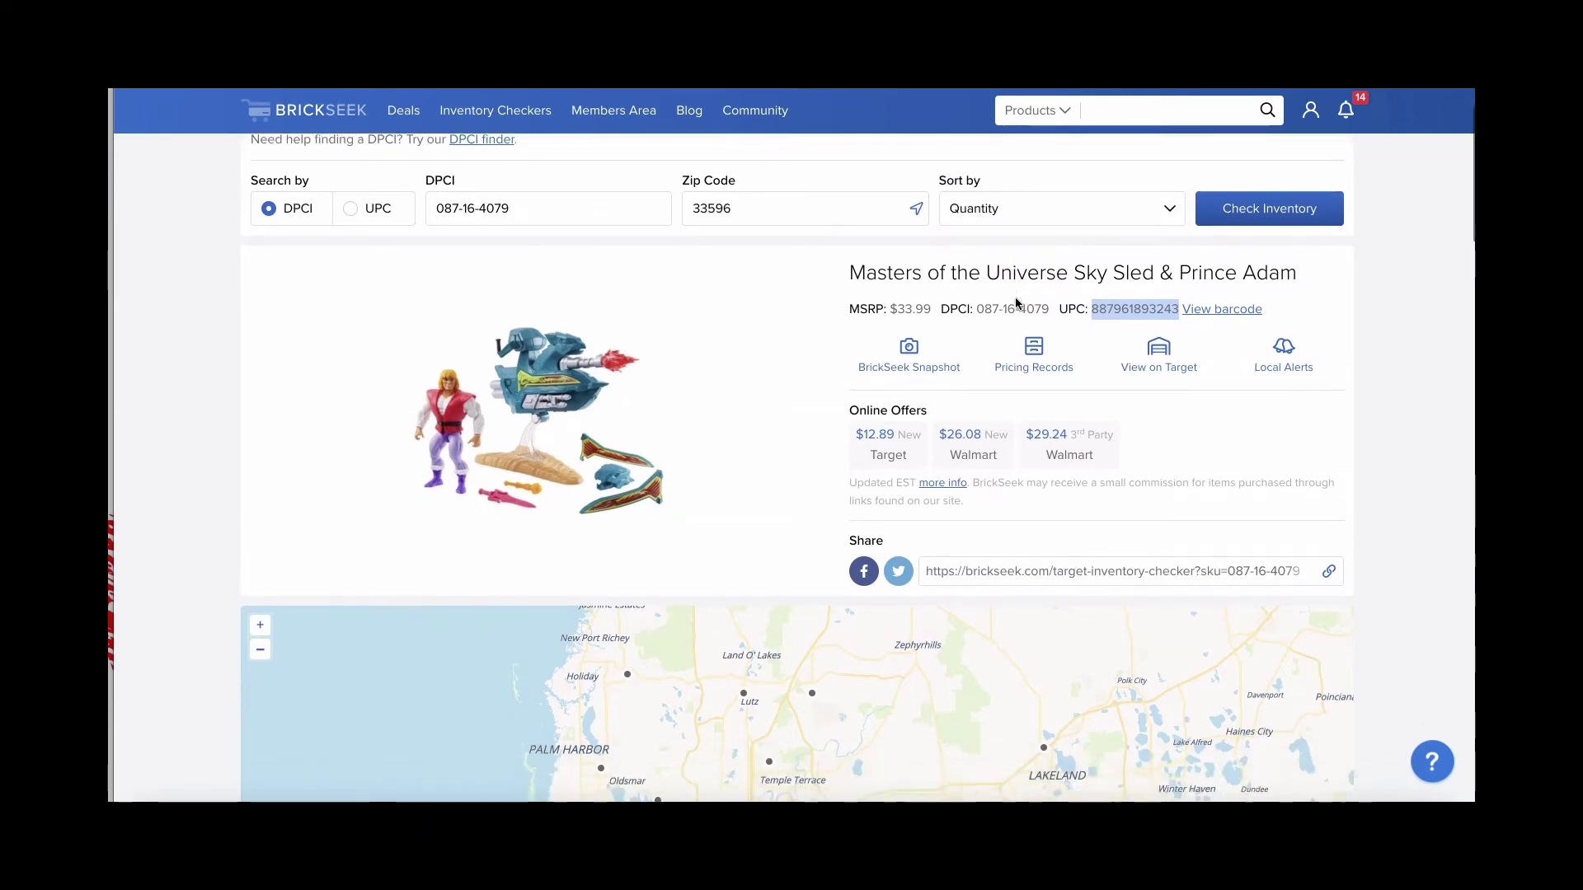
scroll(1016, 302, down, 2)
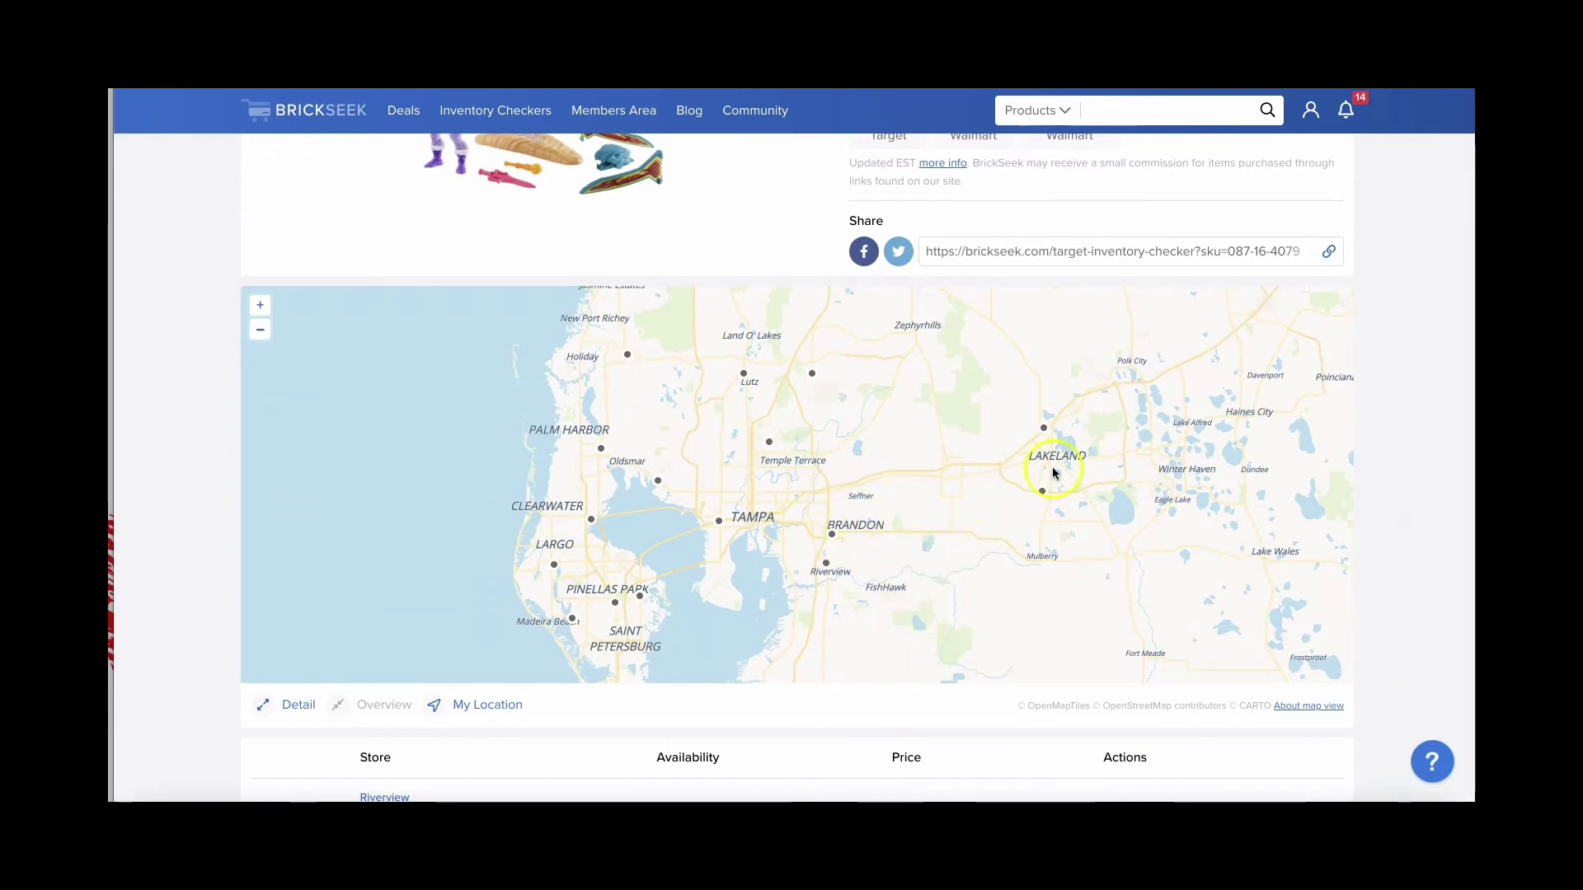
- Examine the availability and price of the Sky Sled & Prince Adam at each nearby Target store
scroll(1009, 543, down, 3)
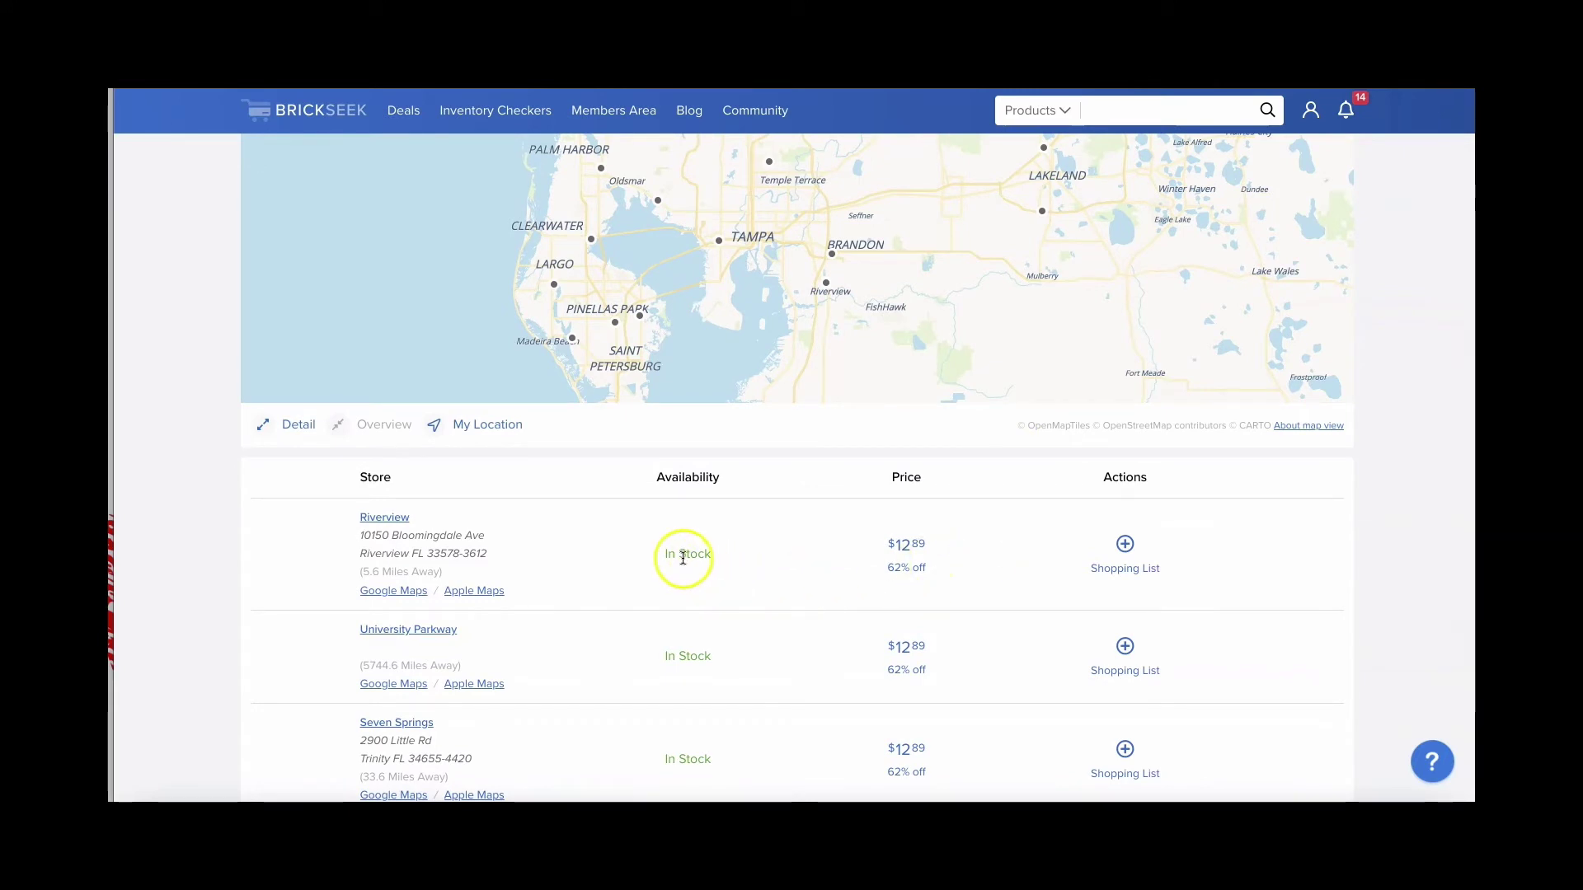
scroll(751, 573, down, 2)
scroll(750, 576, down, 1)
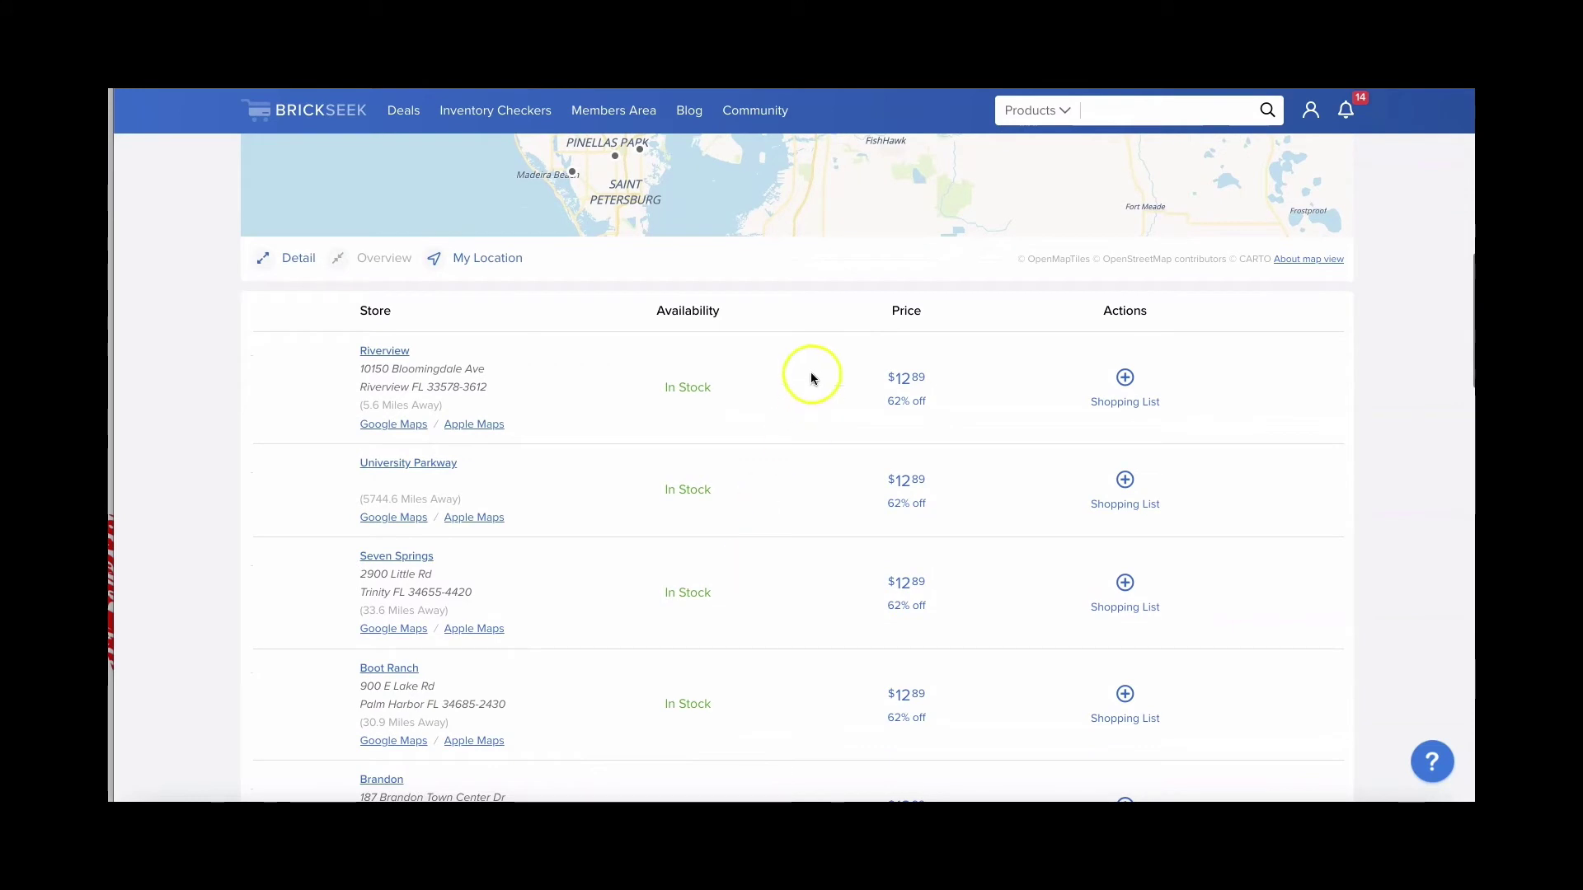
scroll(815, 695, down, 3)
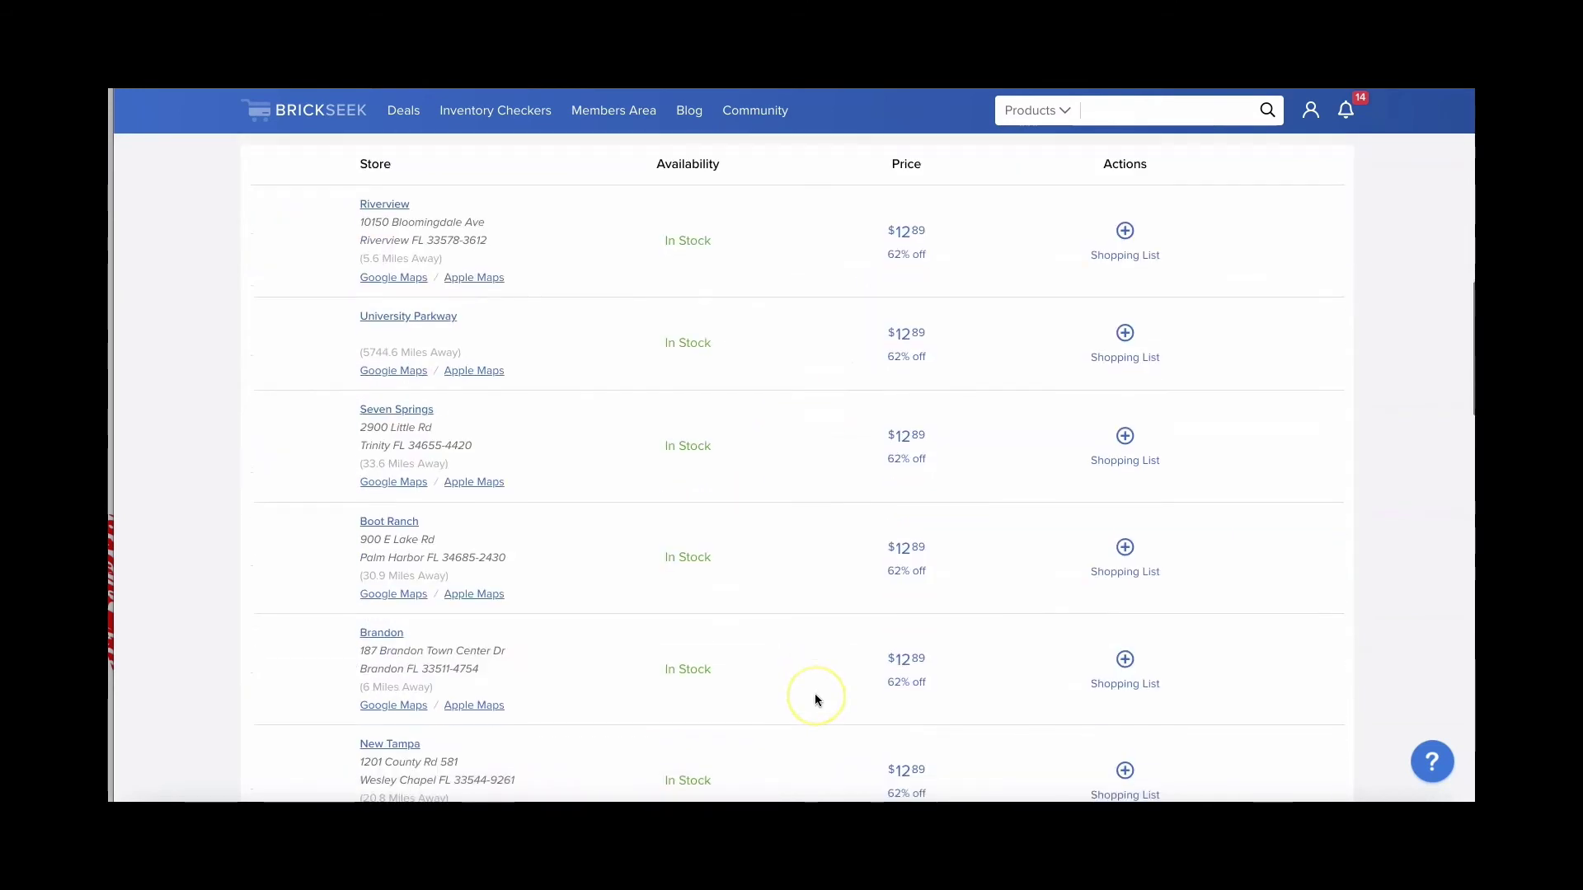
scroll(814, 694, up, 2)
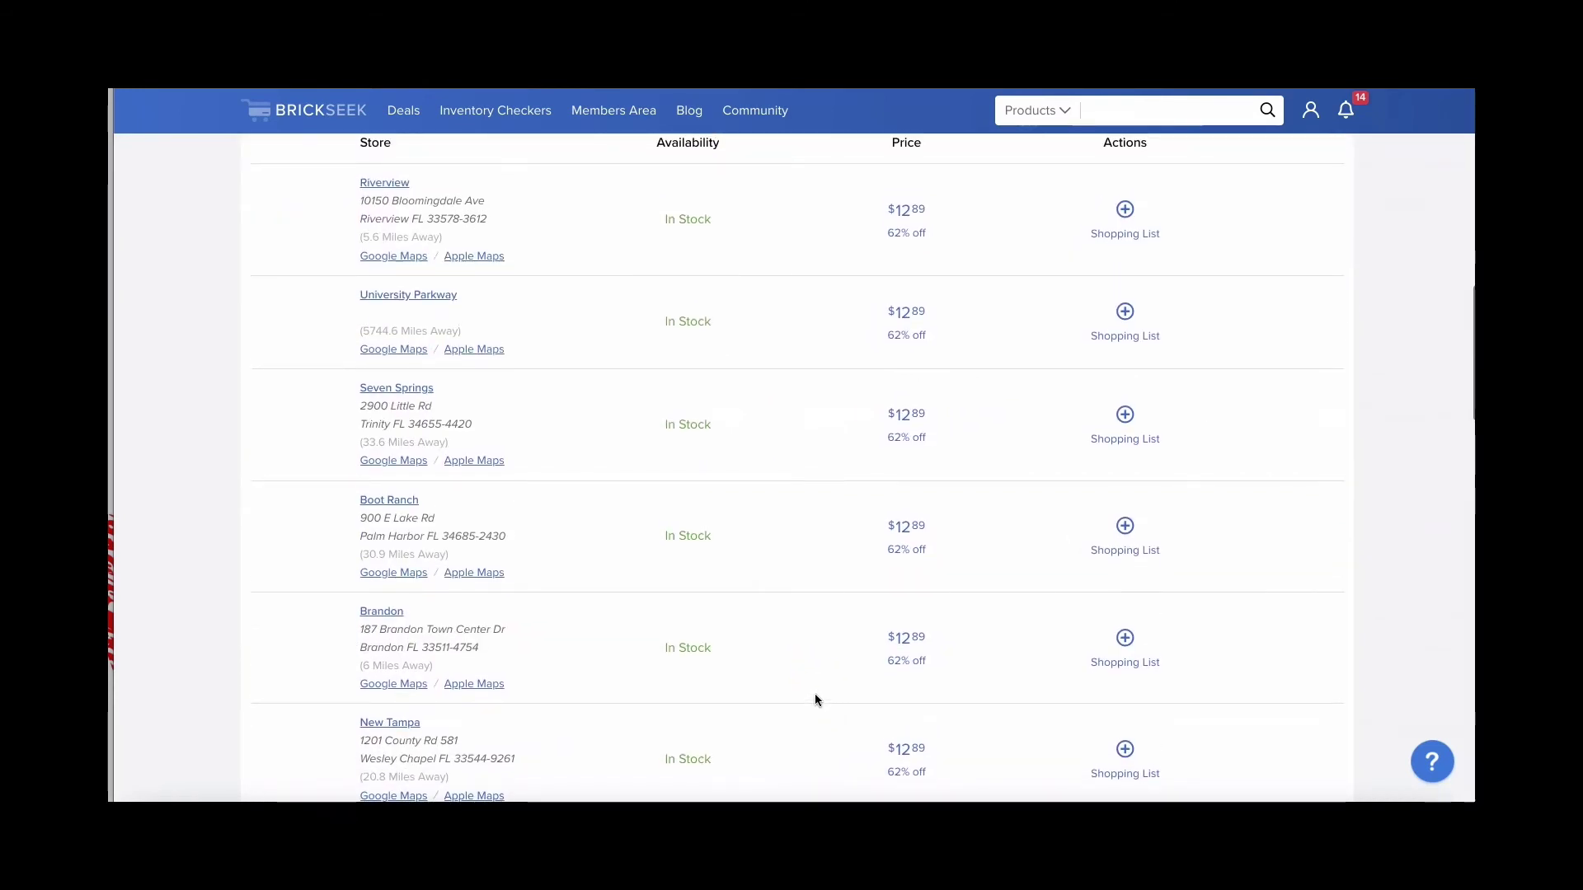
scroll(816, 699, down, 15)
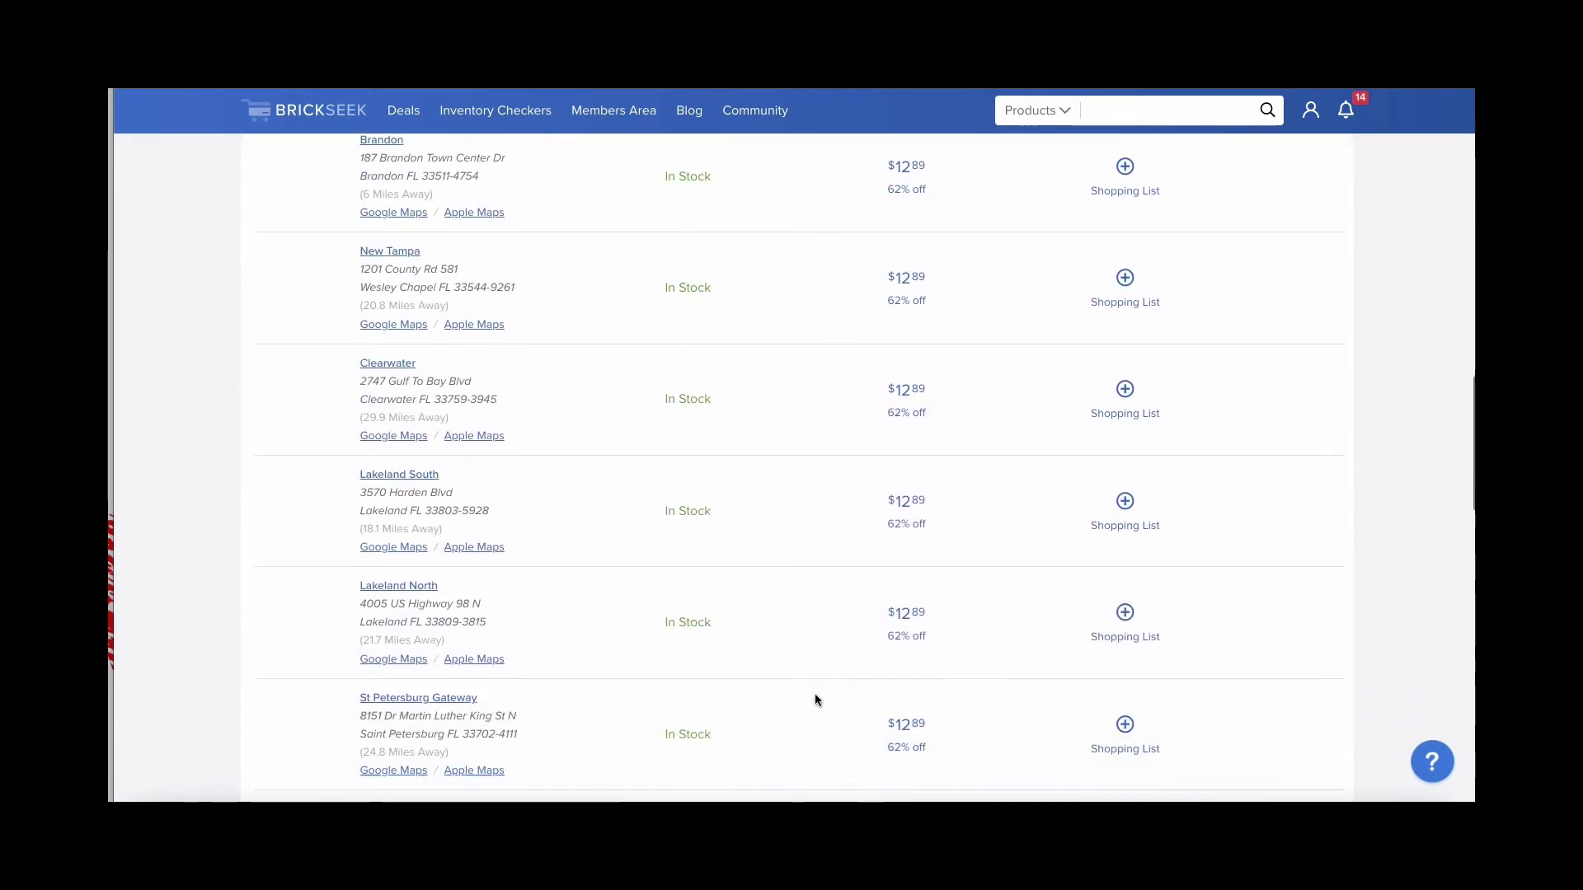
scroll(816, 696, down, 1)
scroll(816, 695, up, 5)
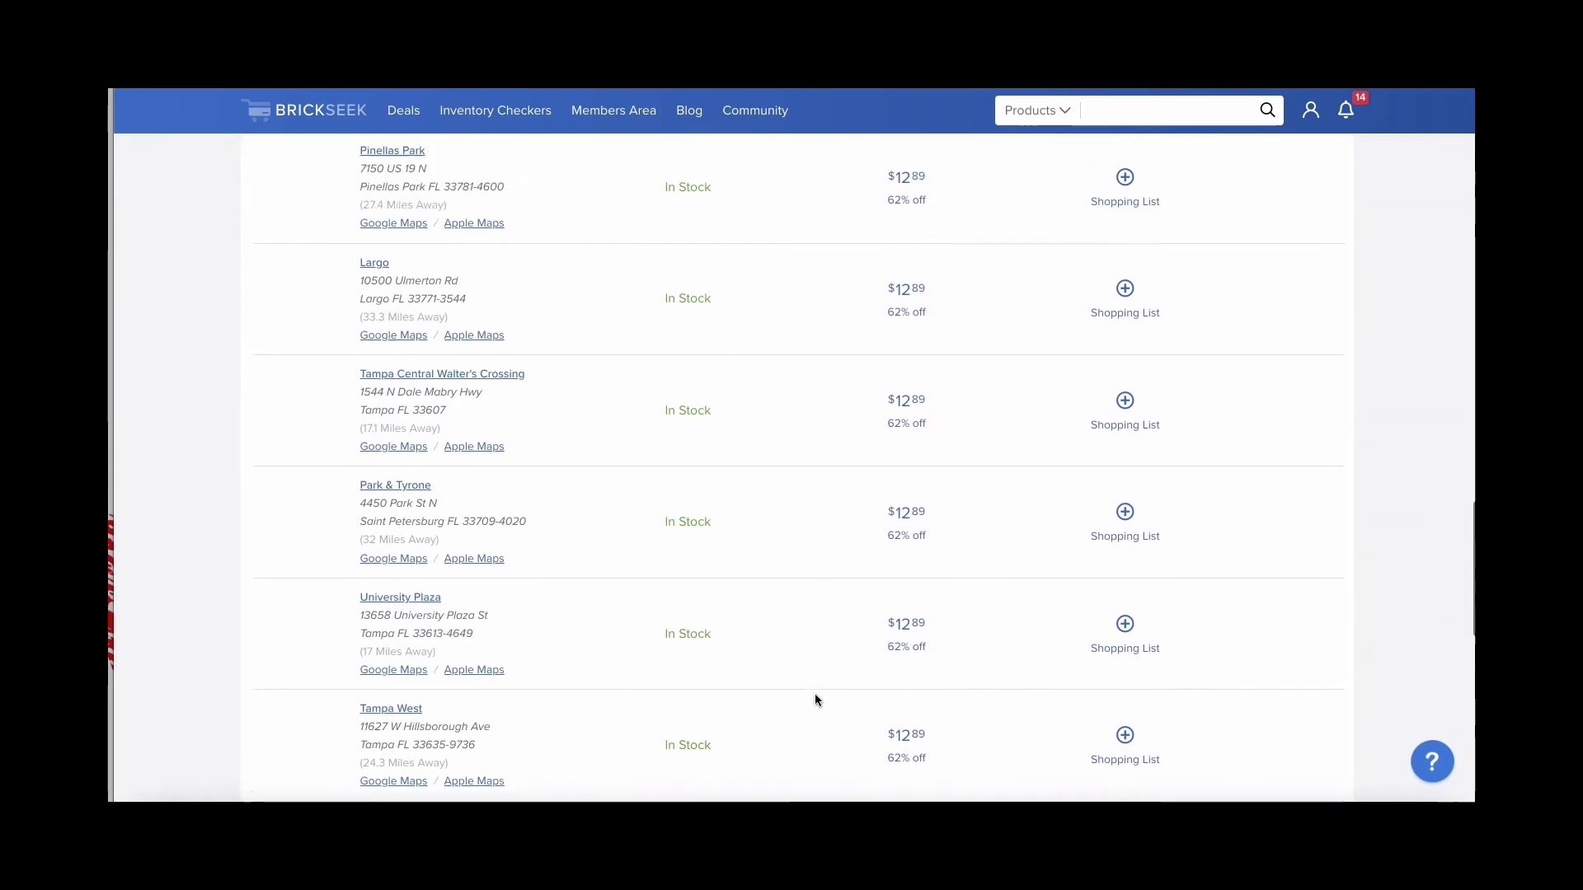
scroll(815, 695, down, 8)
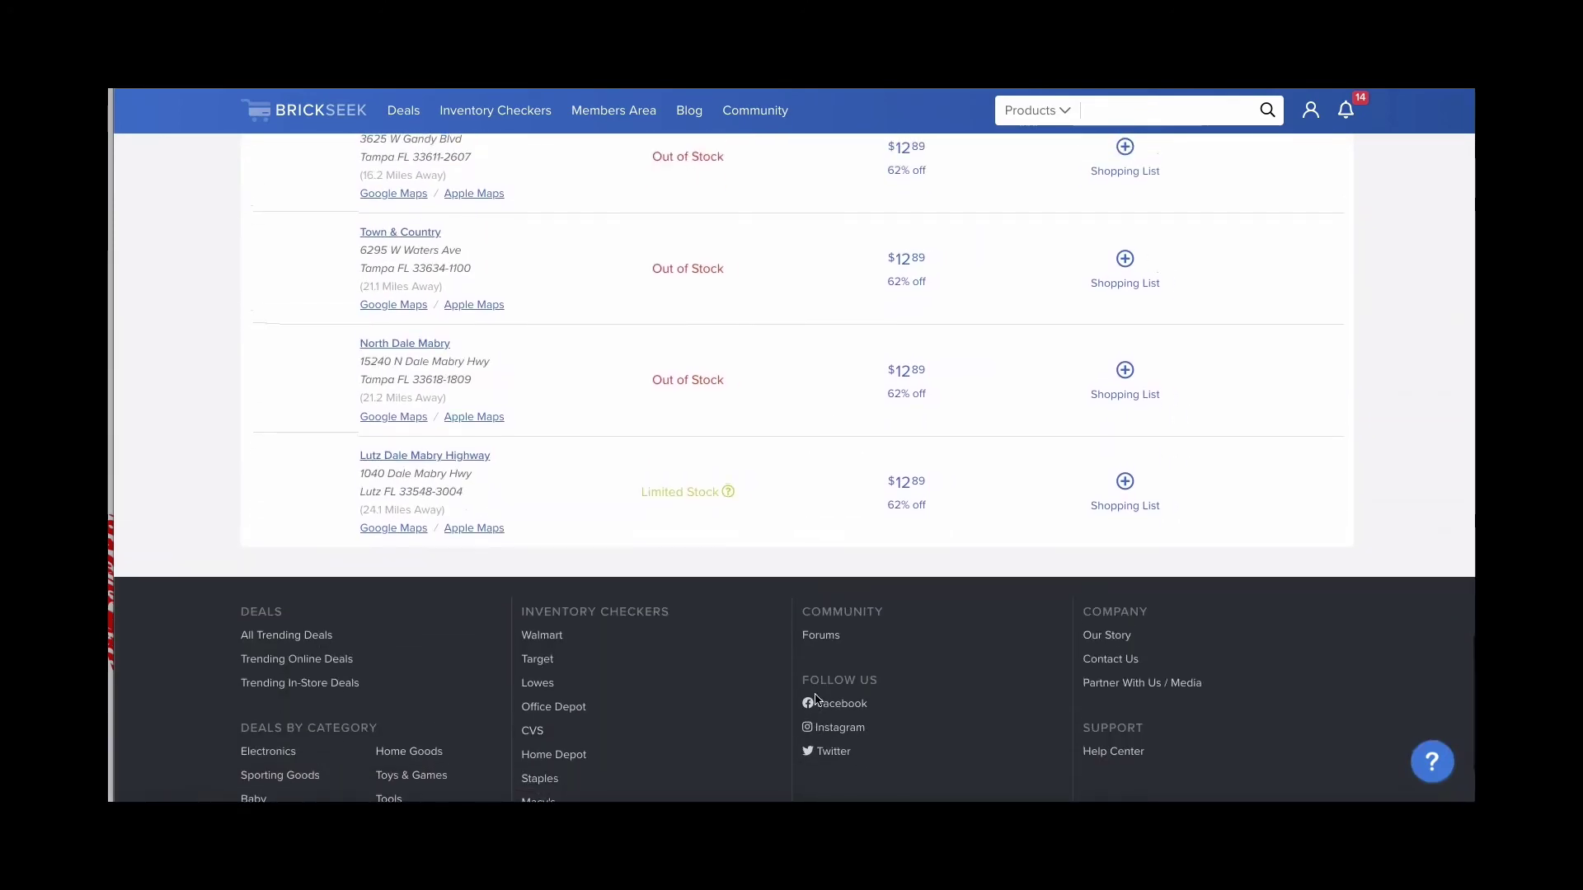
scroll(815, 700, up, 20)
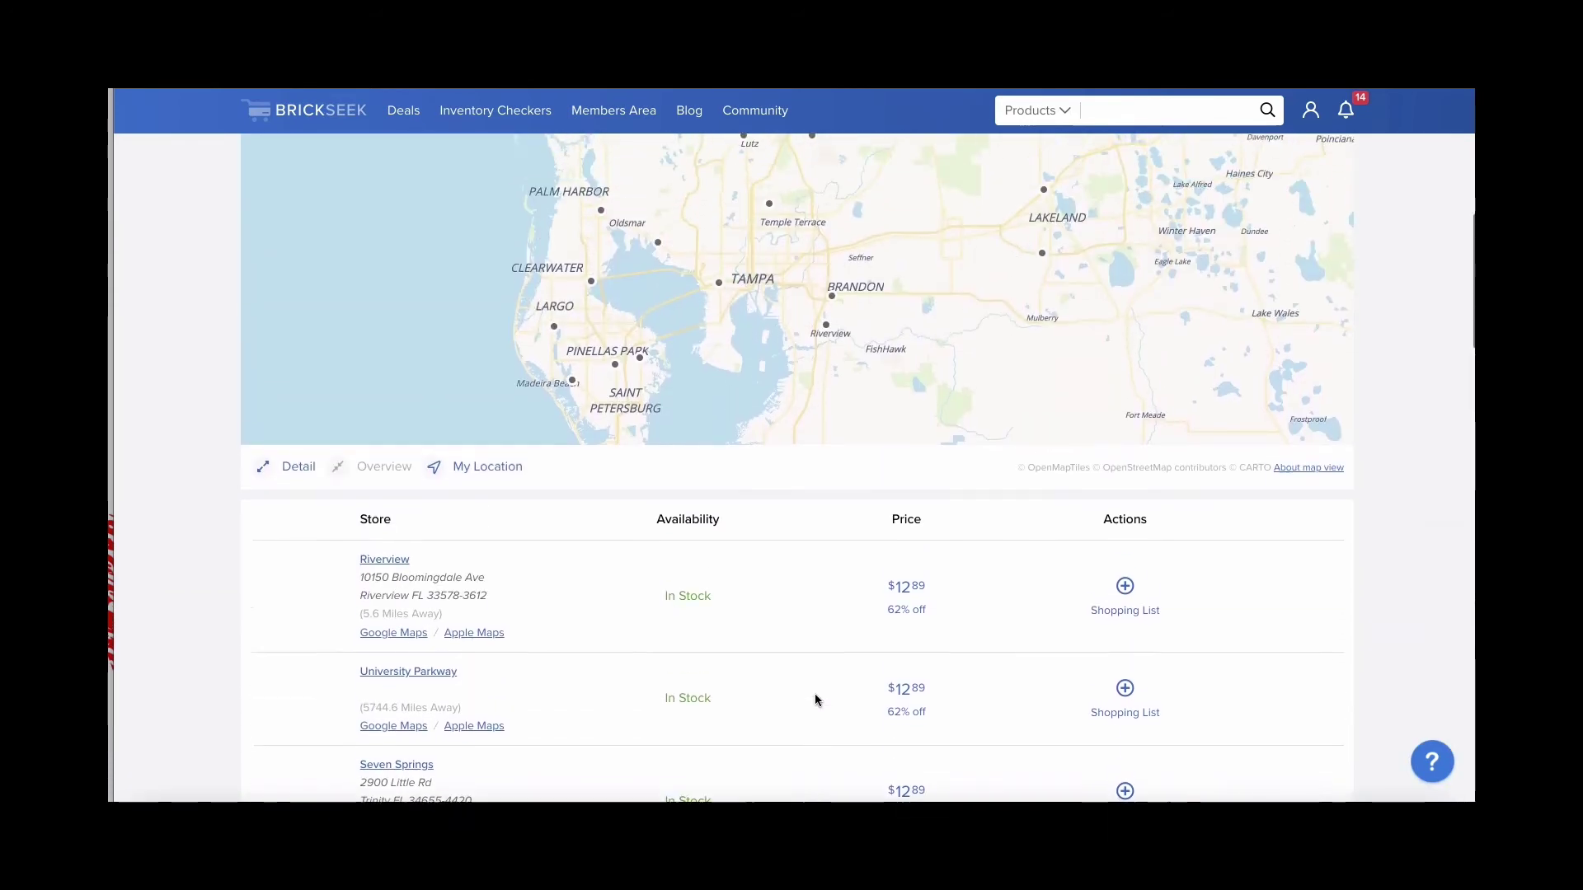
scroll(816, 699, up, 1)
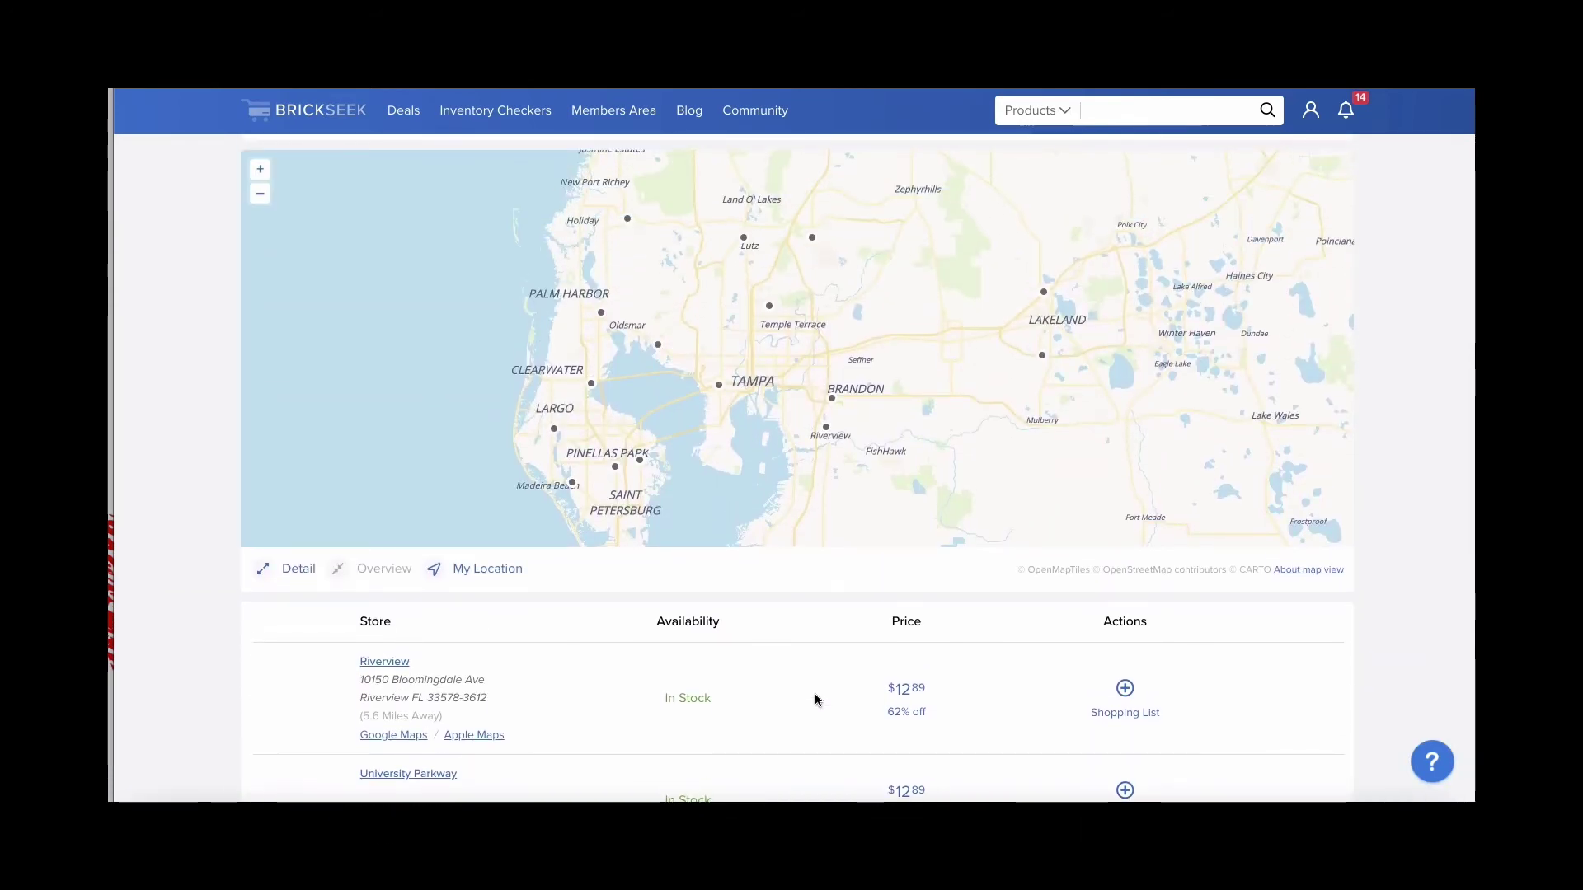
- Switch to the Battle Skysled's profit evaluation page and use the $42.67 FBA seller offer as the selling price
click(769, 679)
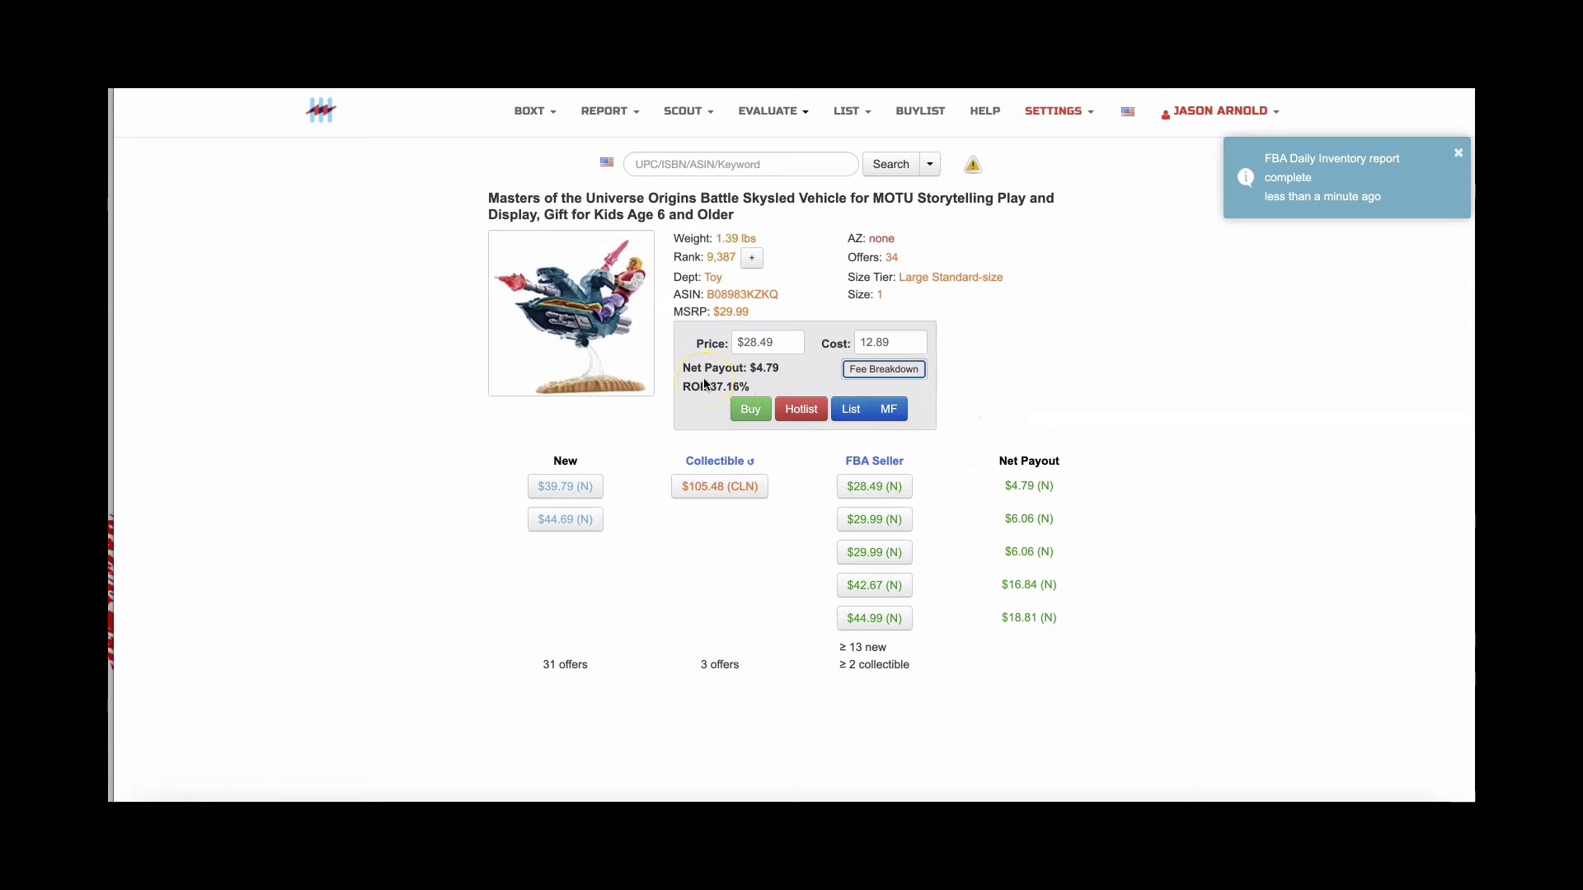
mouse_move(705, 383)
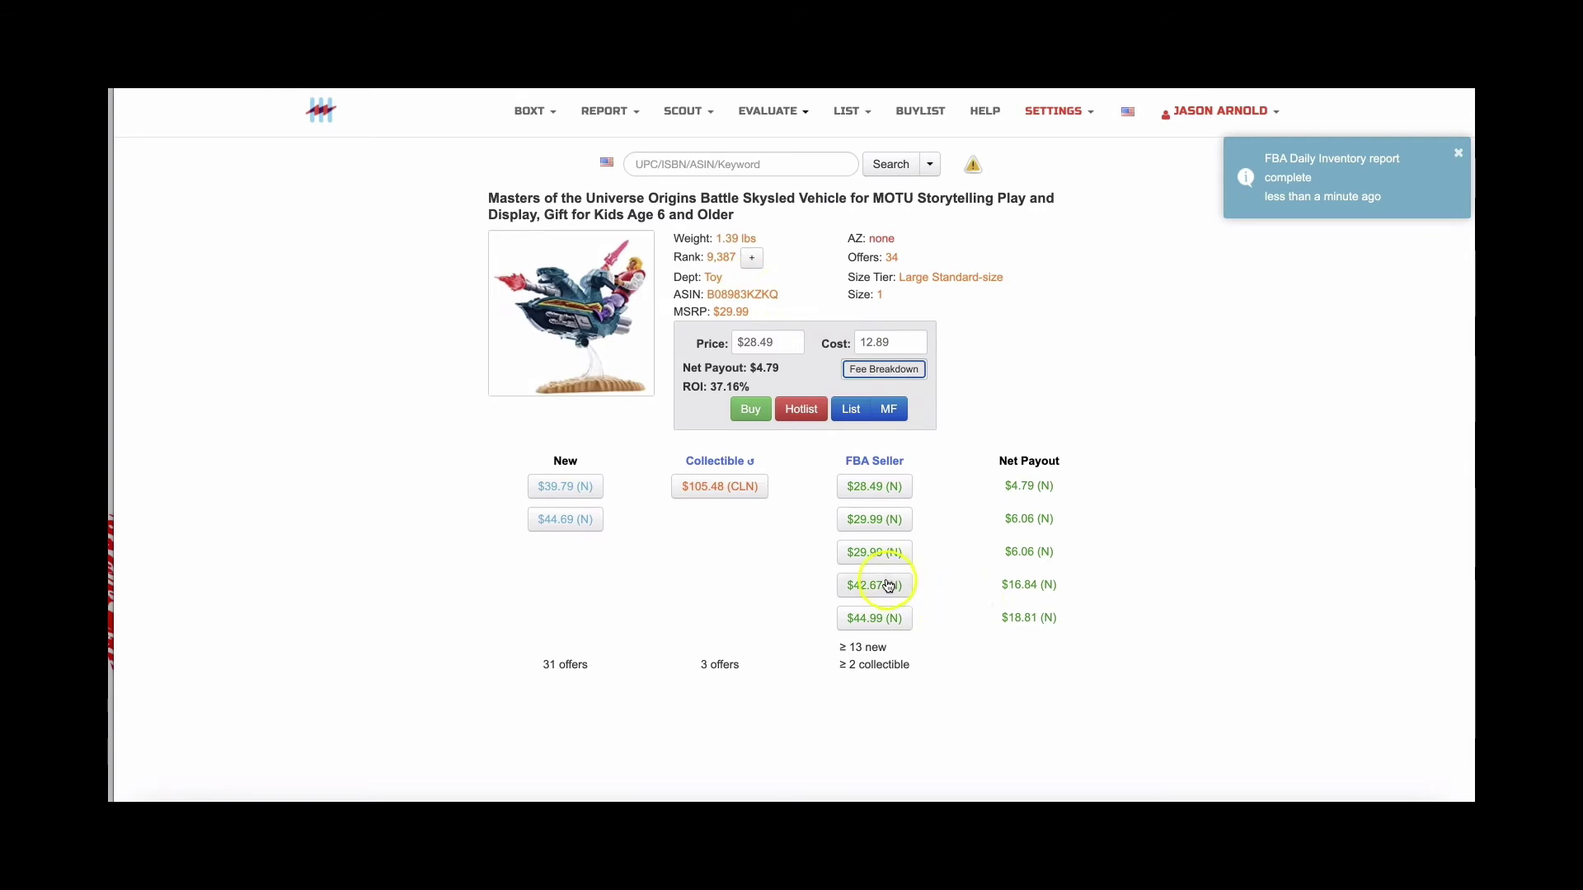
click(877, 588)
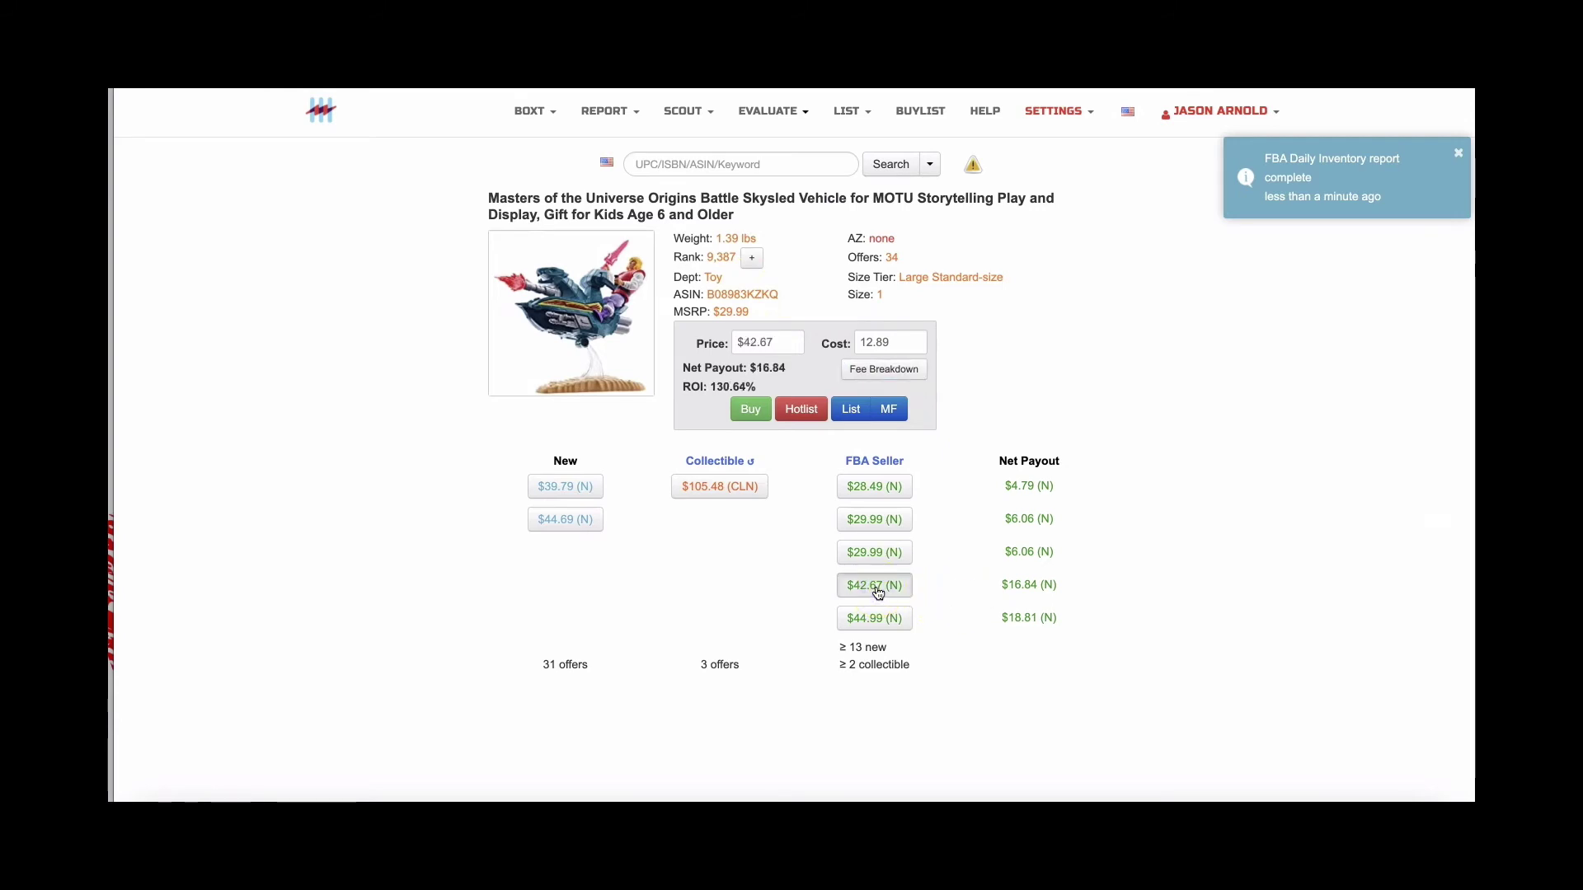